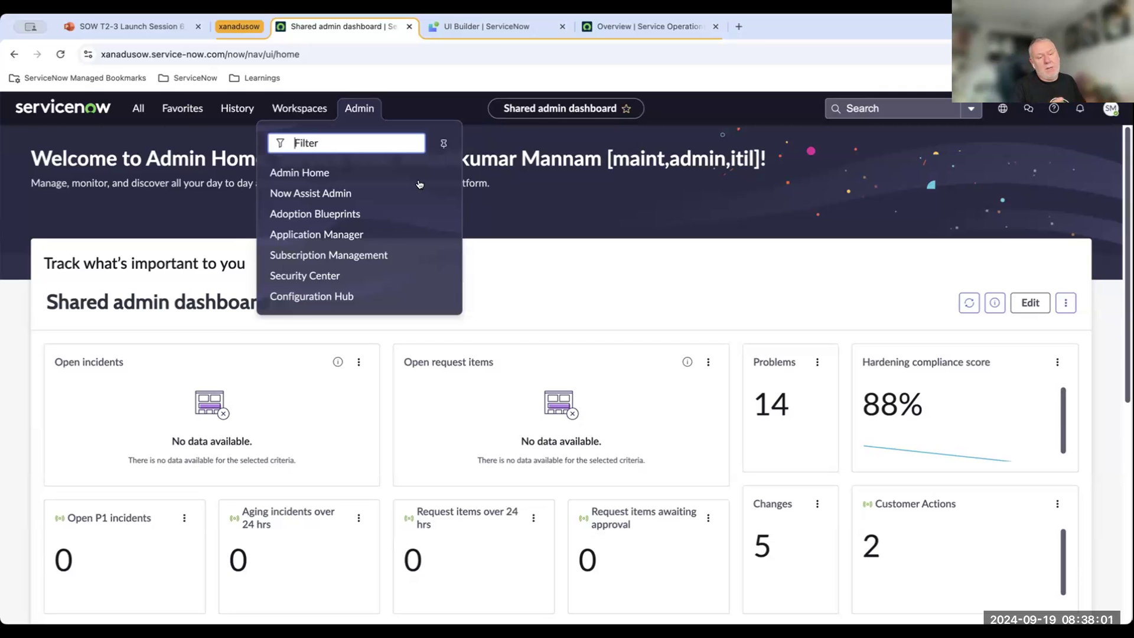
# Open the Service Operations Workspace in its own browser tab and switch to it.
pyautogui.click(637, 23)
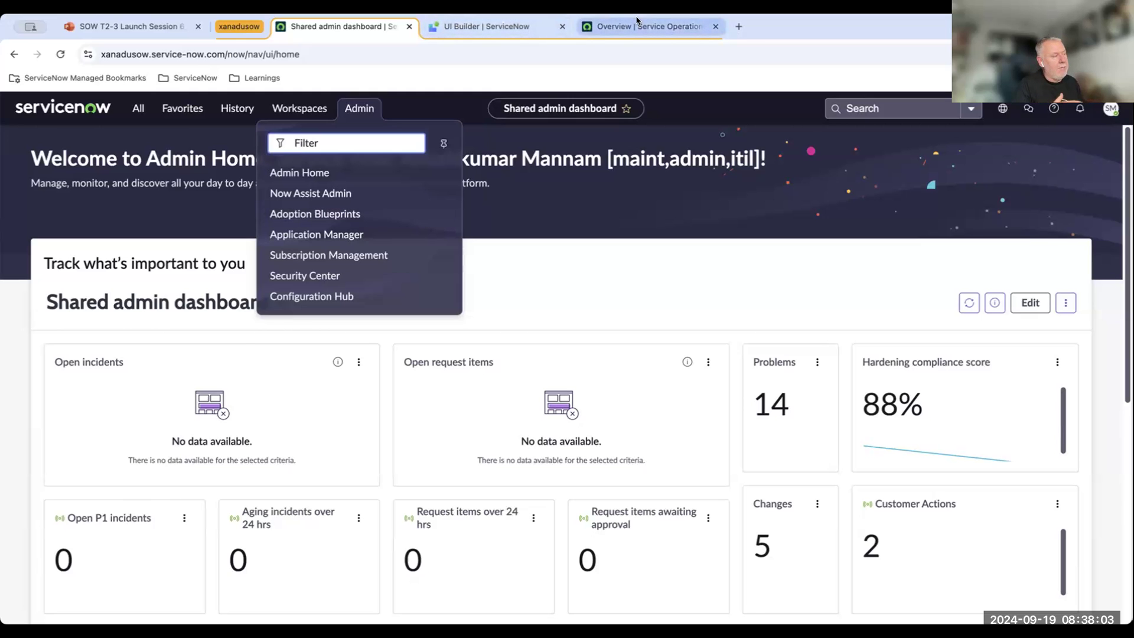
pyautogui.click(318, 26)
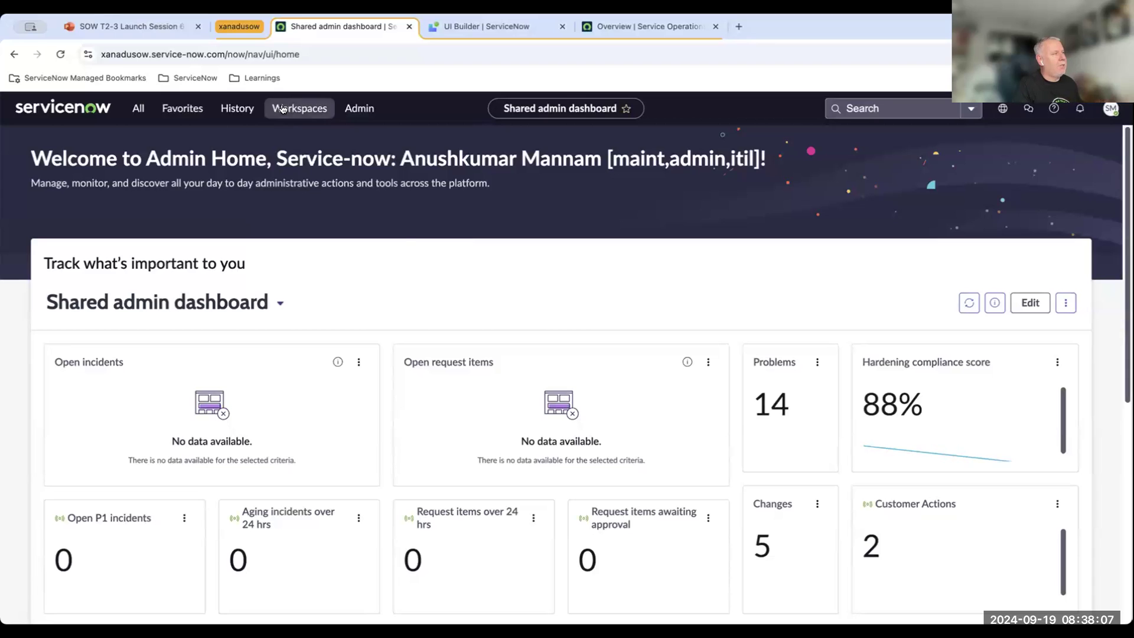
pyautogui.click(299, 109)
pyautogui.keyDown('super'); pyautogui.click(278, 235); pyautogui.keyUp('super')
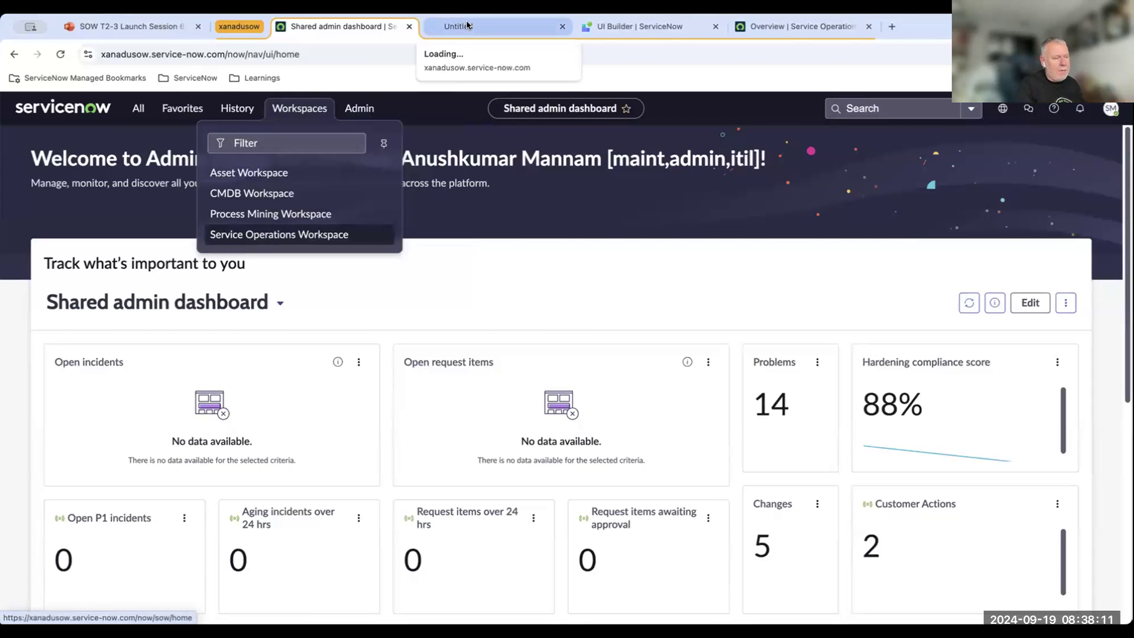
pyautogui.click(466, 26)
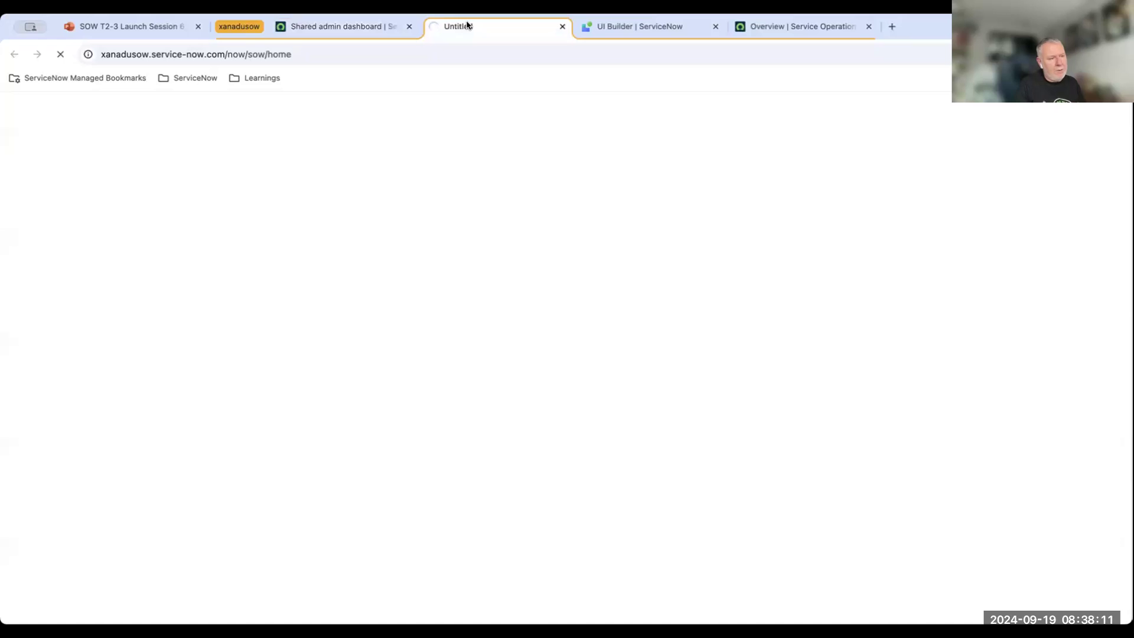
pyautogui.click(328, 28)
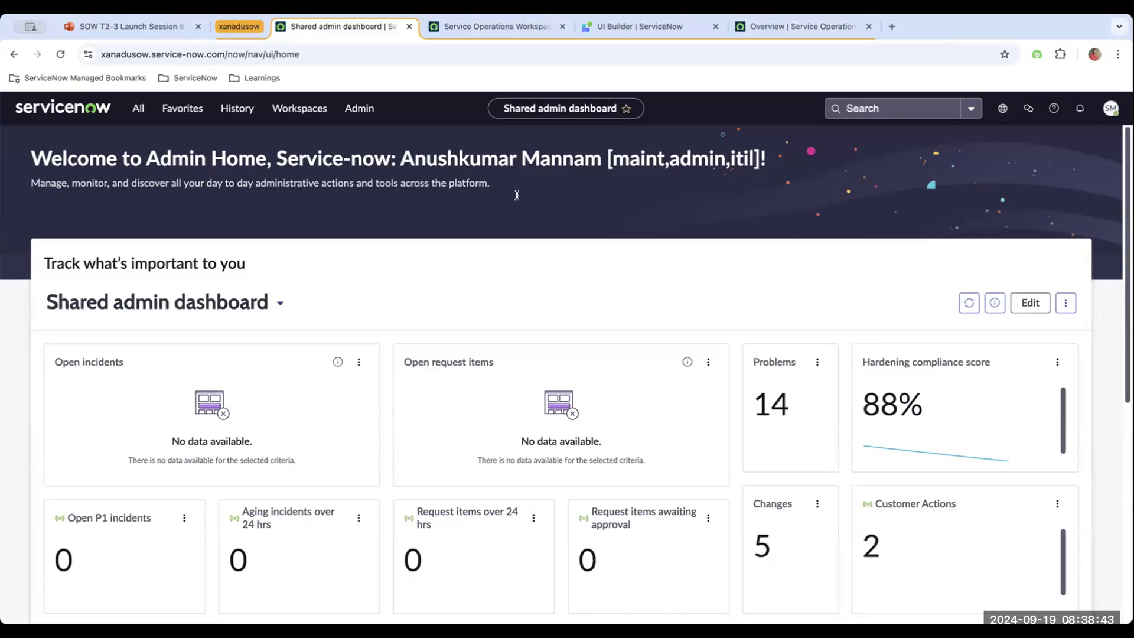
pyautogui.click(463, 27)
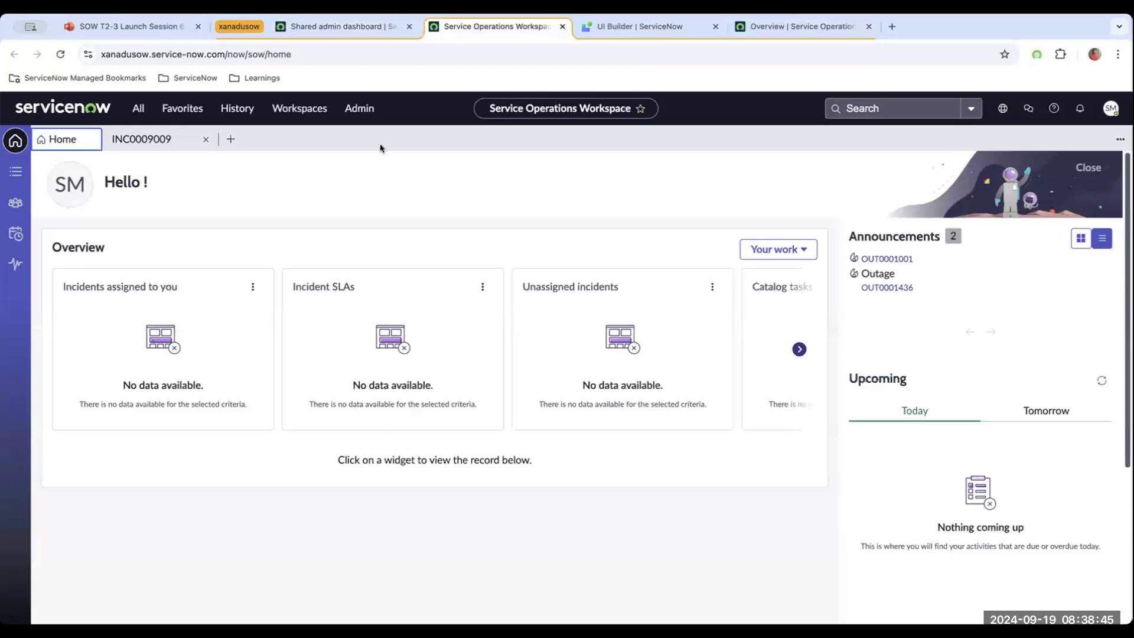
# Open incident INC0009009's details in the workspace and review the fields in its form sections.
pyautogui.click(163, 143)
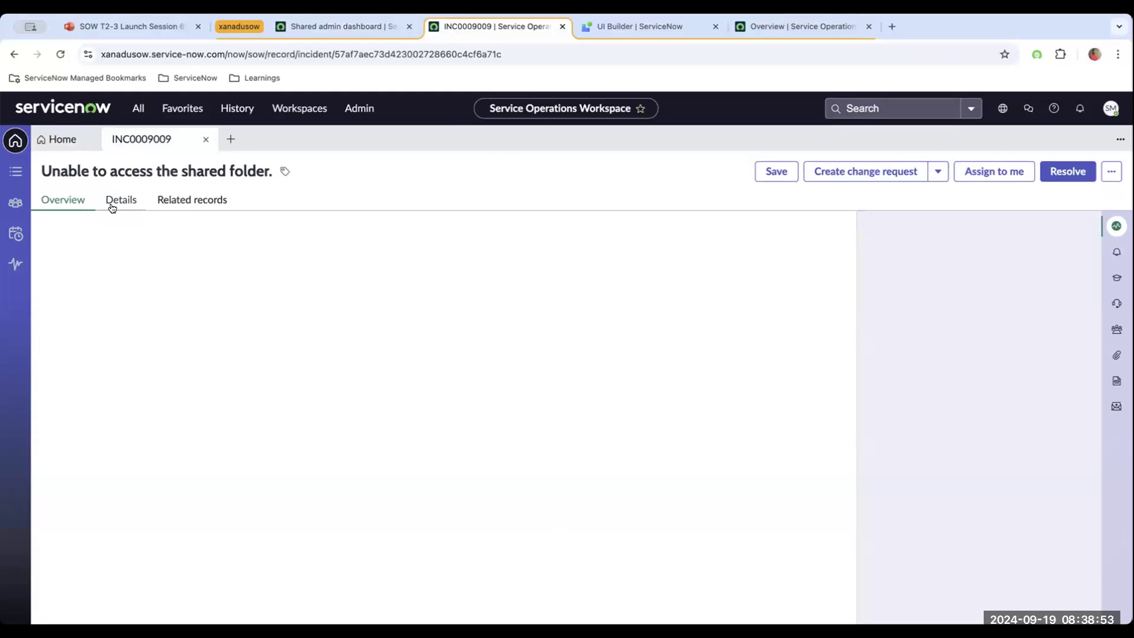
pyautogui.click(115, 201)
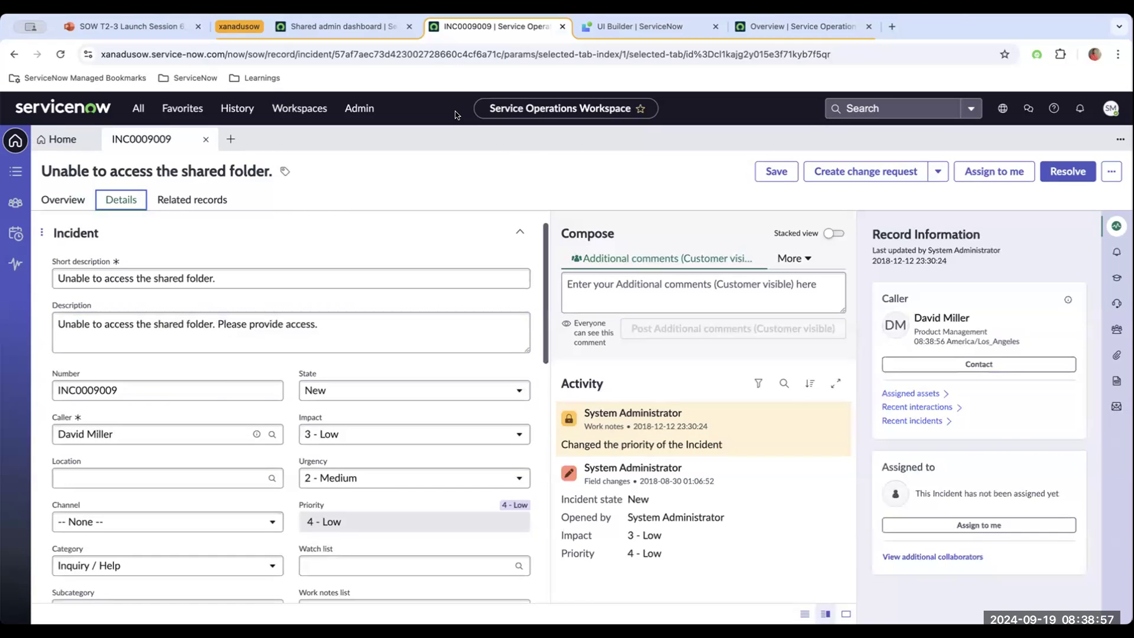
pyautogui.scroll(-1, 291, 433)
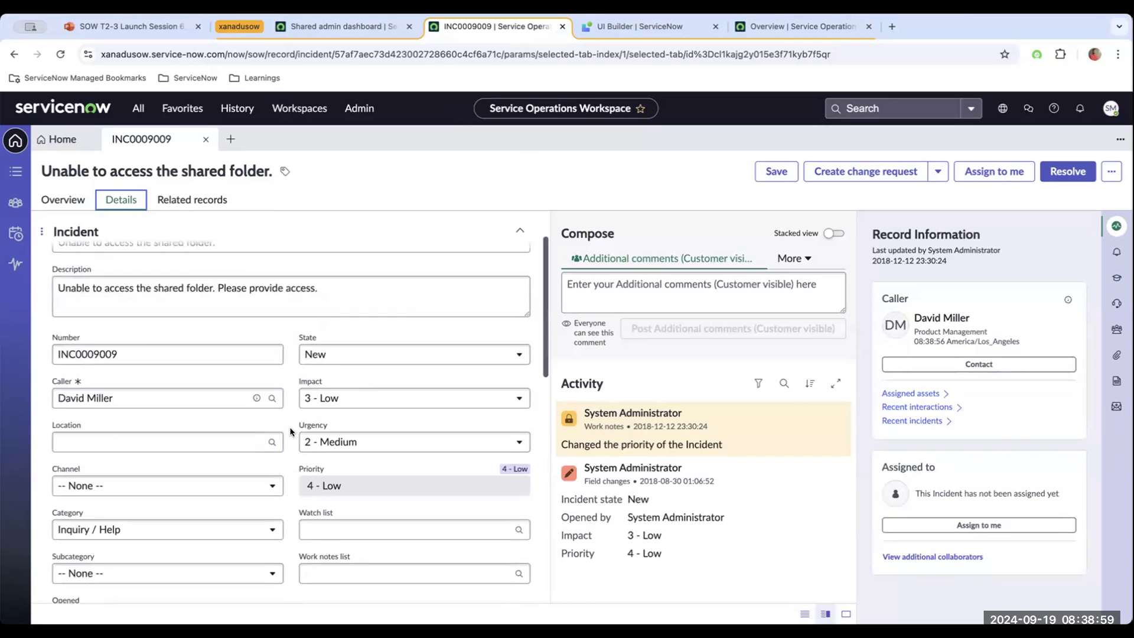
pyautogui.scroll(1, 221, 419)
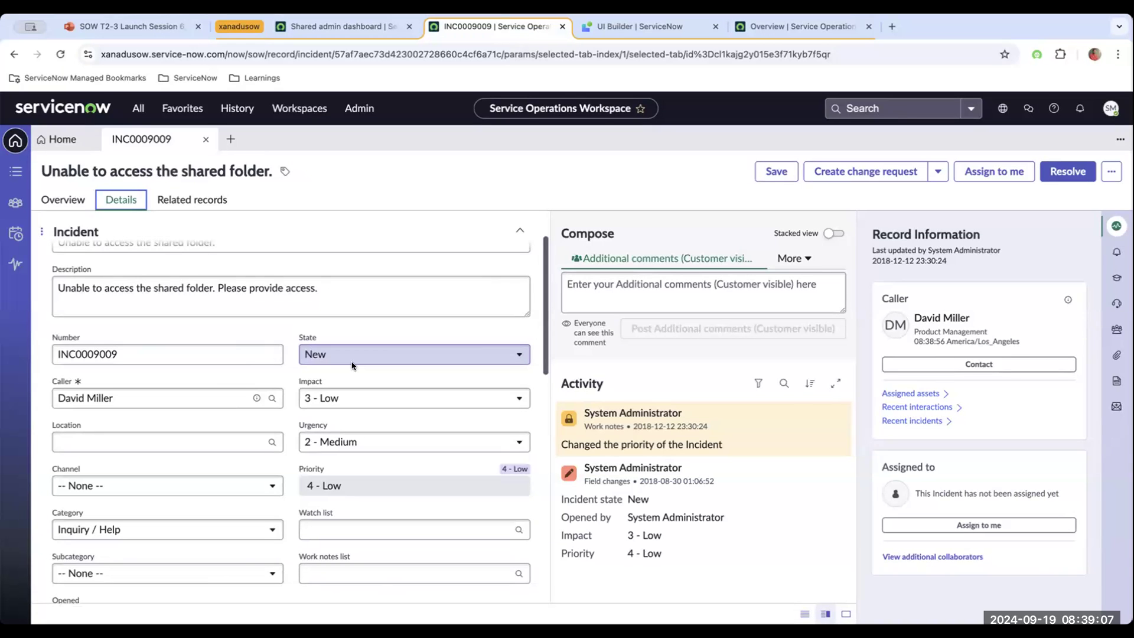
pyautogui.scroll(-4, 352, 366)
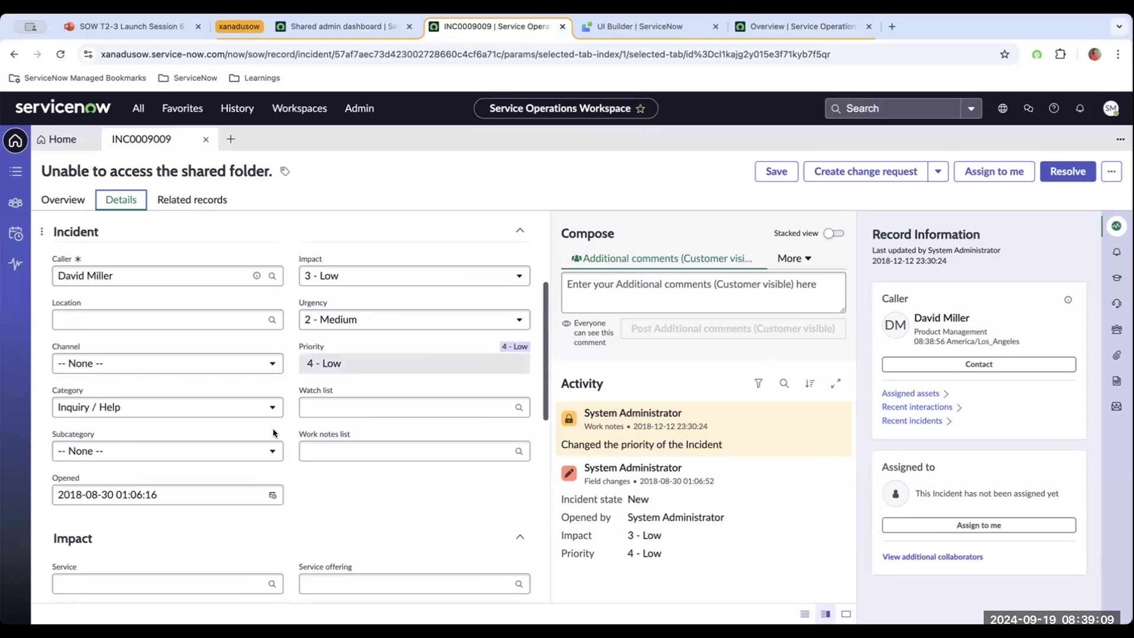
pyautogui.scroll(-8, 272, 434)
pyautogui.scroll(12, 236, 413)
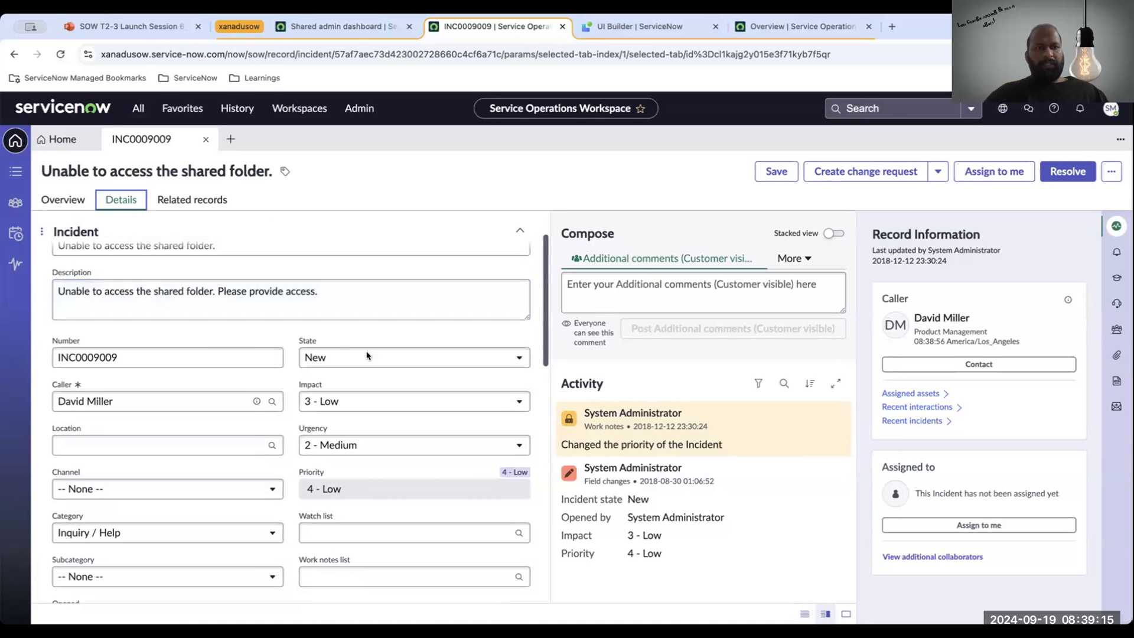
pyautogui.scroll(1, 228, 360)
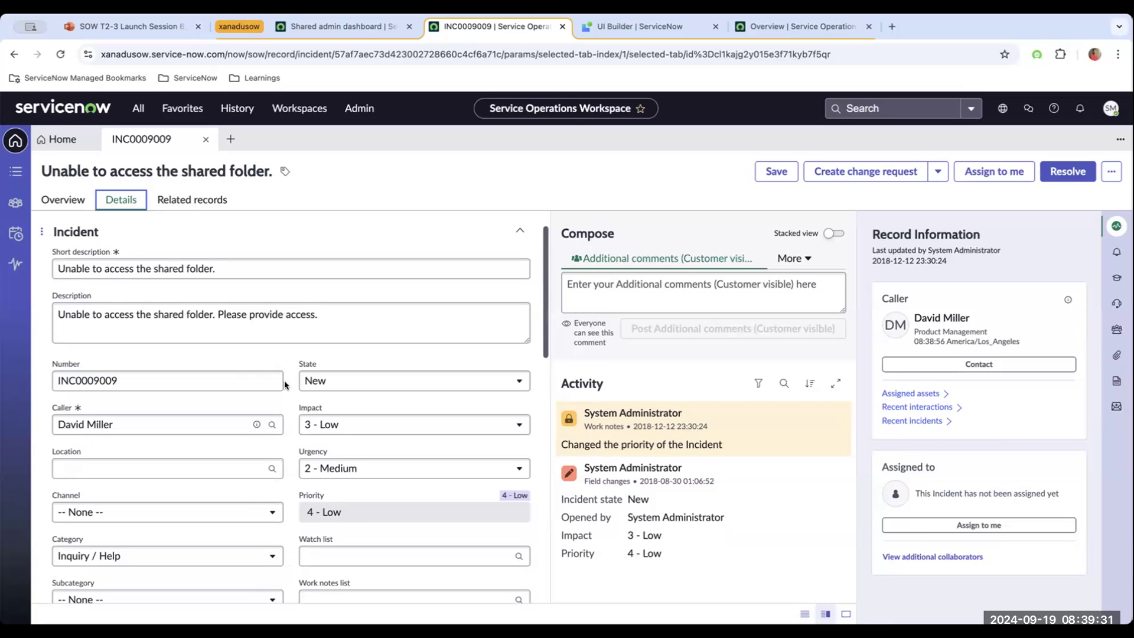
# Find the Service Desk incidents list, open it in a separate browser tab, and open incident INC0009009 in the classic form.
pyautogui.click(137, 108)
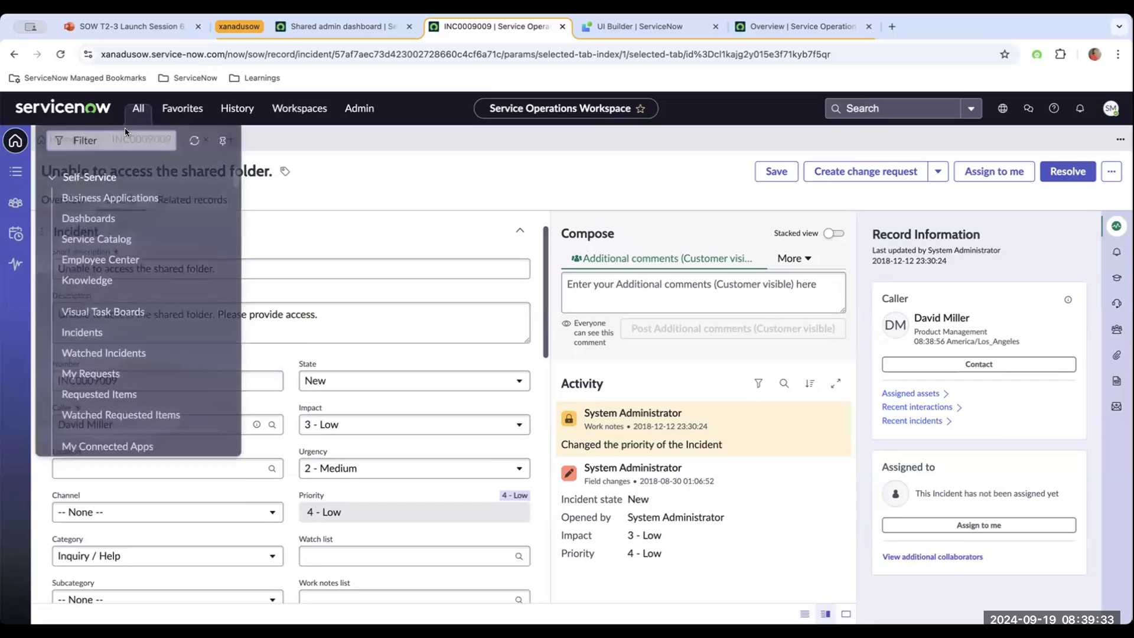
pyautogui.write('incide')
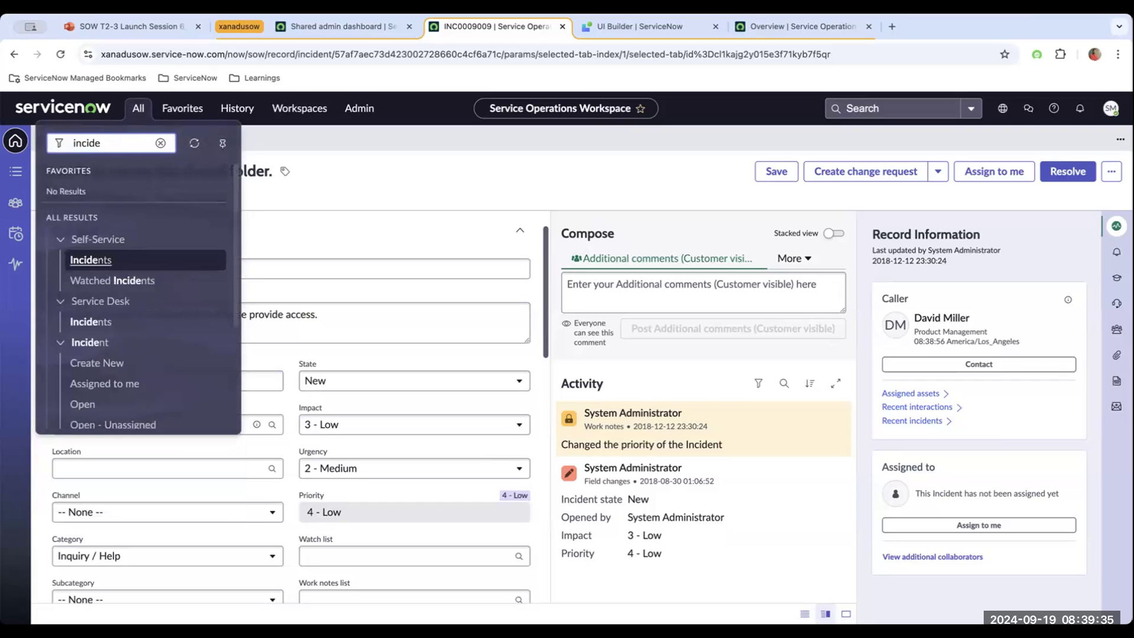
pyautogui.middleClick(90, 322)
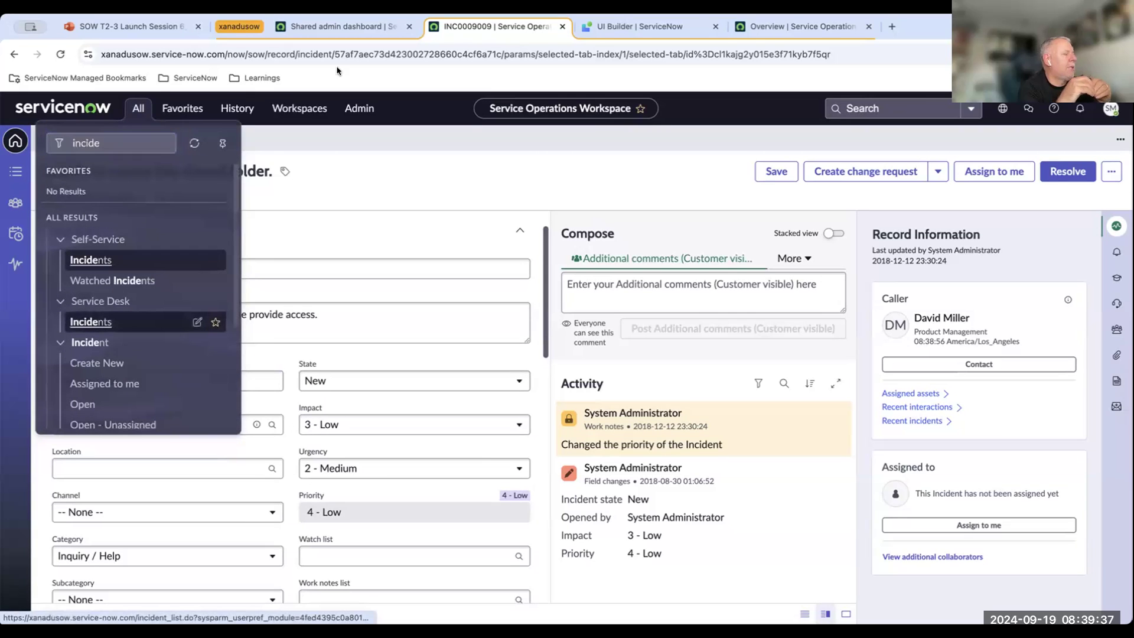
pyautogui.click(600, 27)
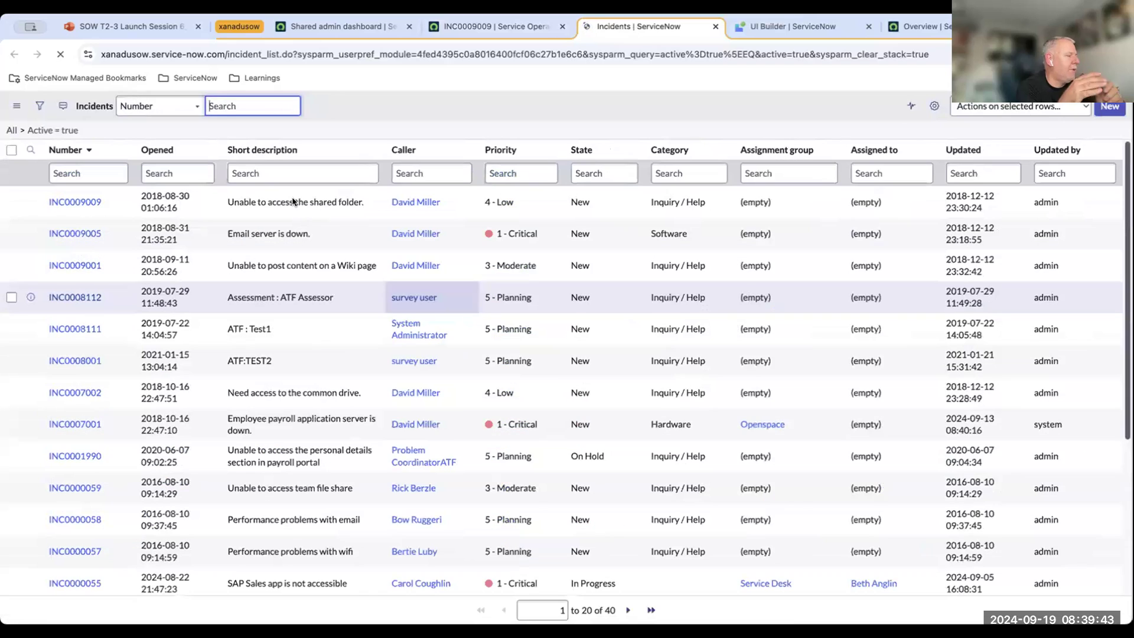
pyautogui.click(85, 202)
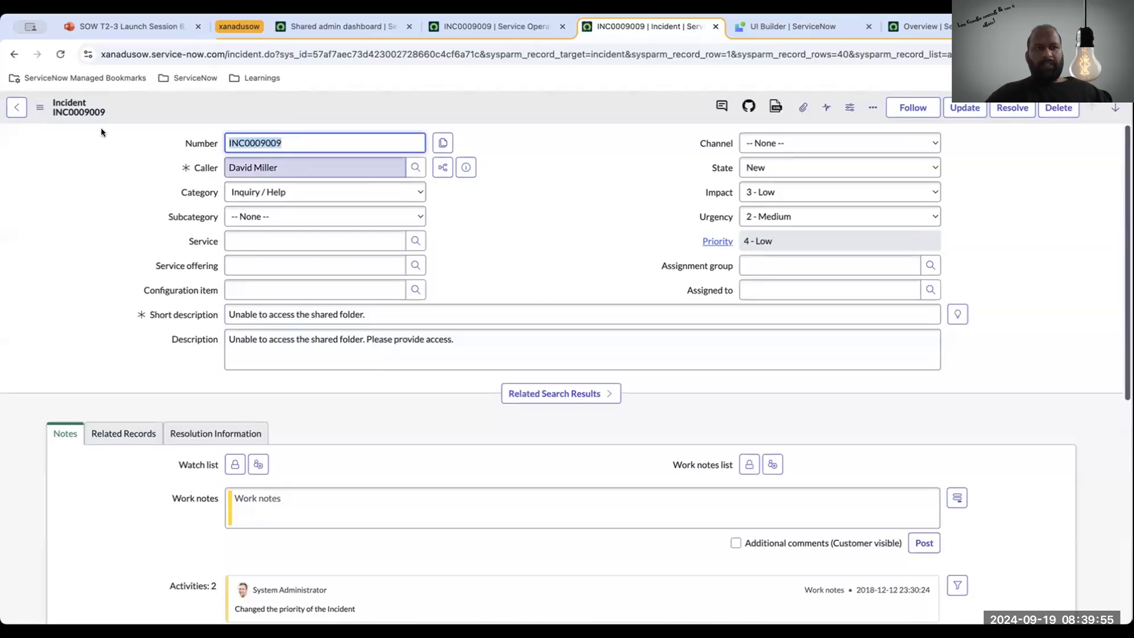
pyautogui.click(40, 109)
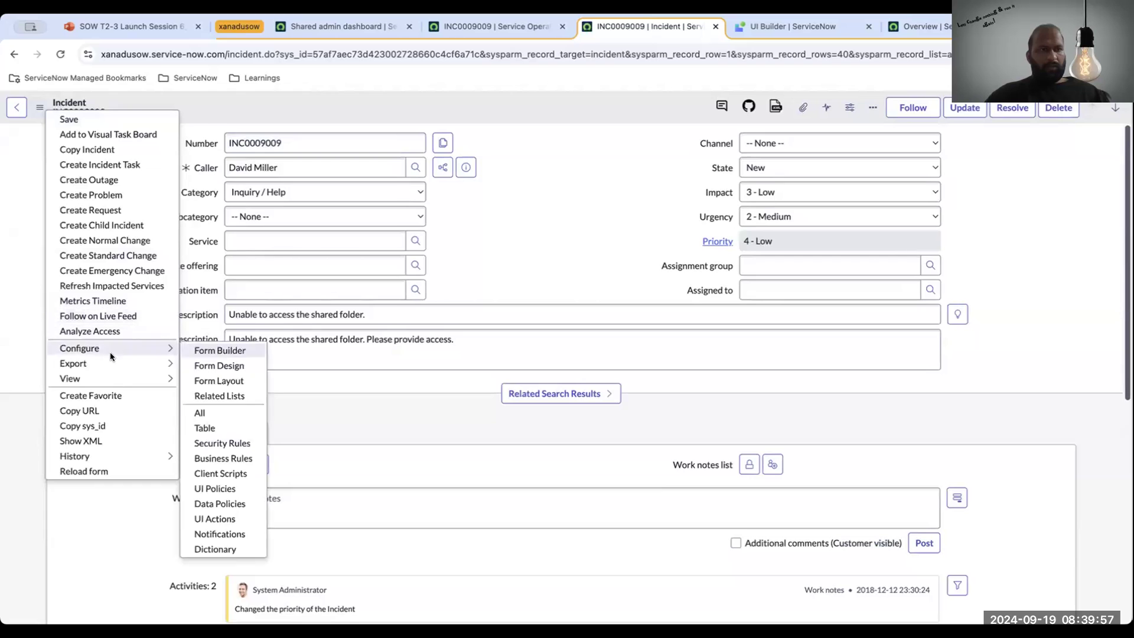
pyautogui.moveTo(99, 379)
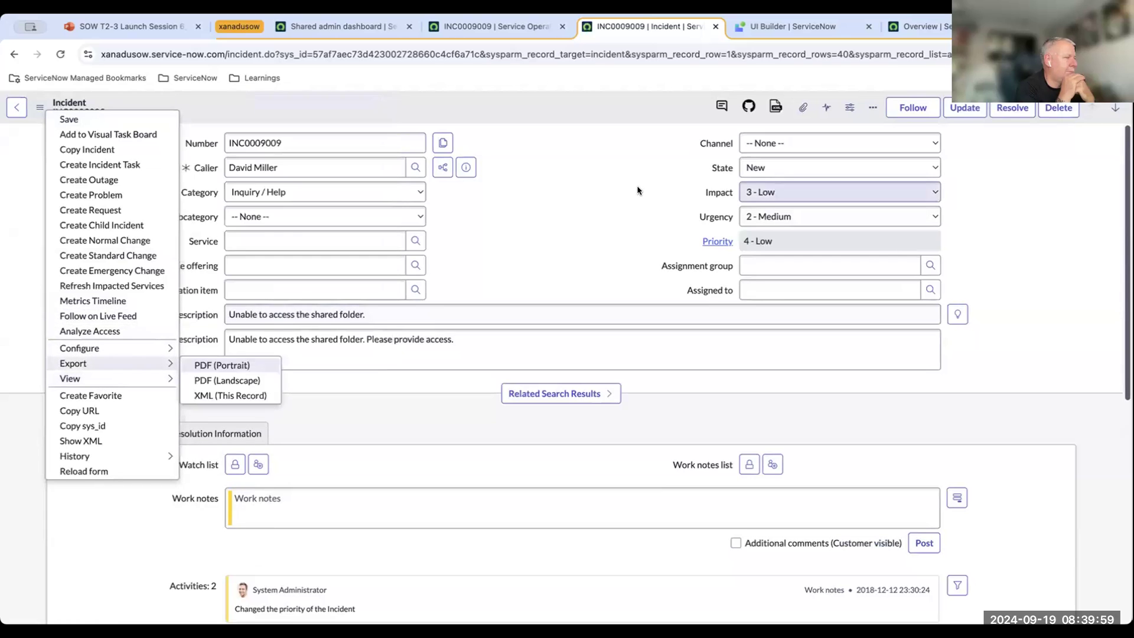
pyautogui.press('Escape')
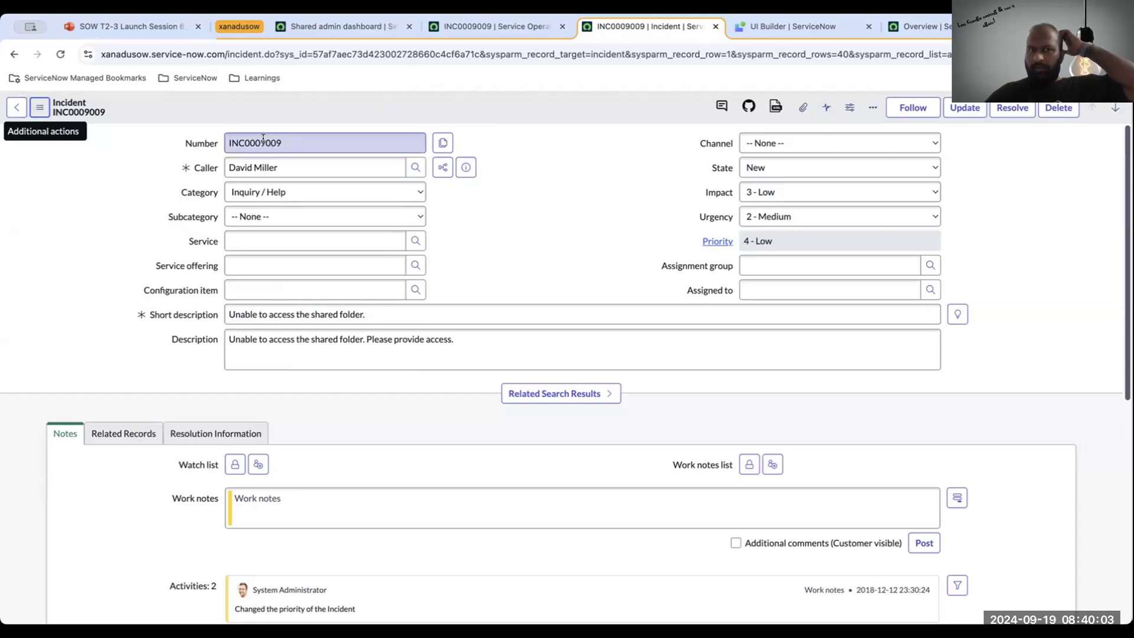
# Return to the workspace version of incident INC0009009 and compare its form fields with the classic form.
pyautogui.click(466, 27)
pyautogui.scroll(-5, 142, 431)
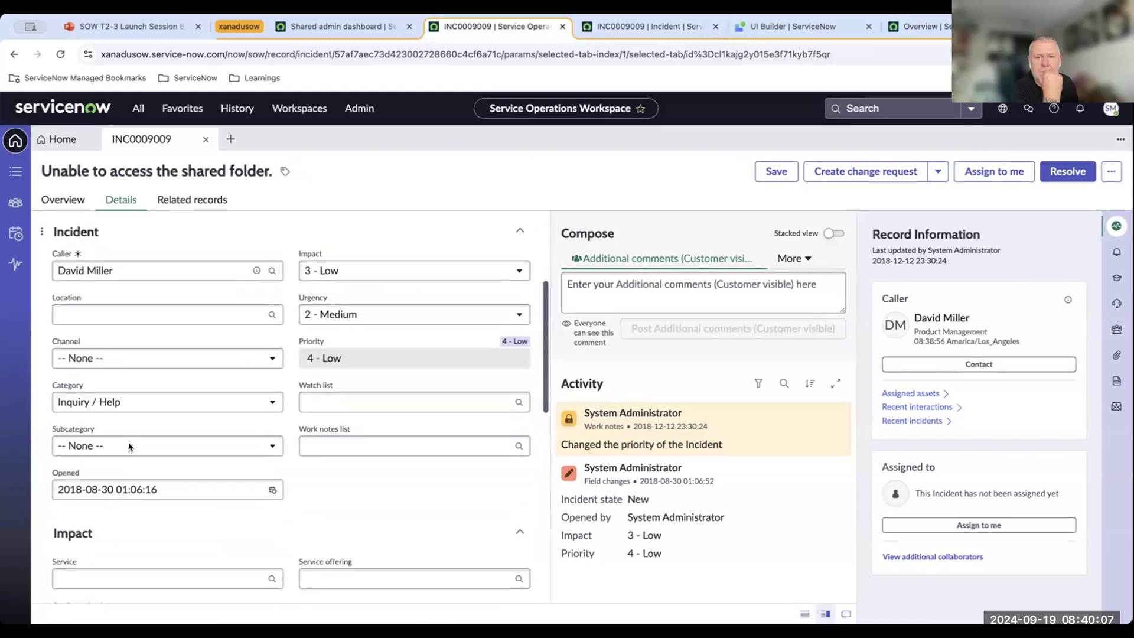
pyautogui.scroll(4, 129, 447)
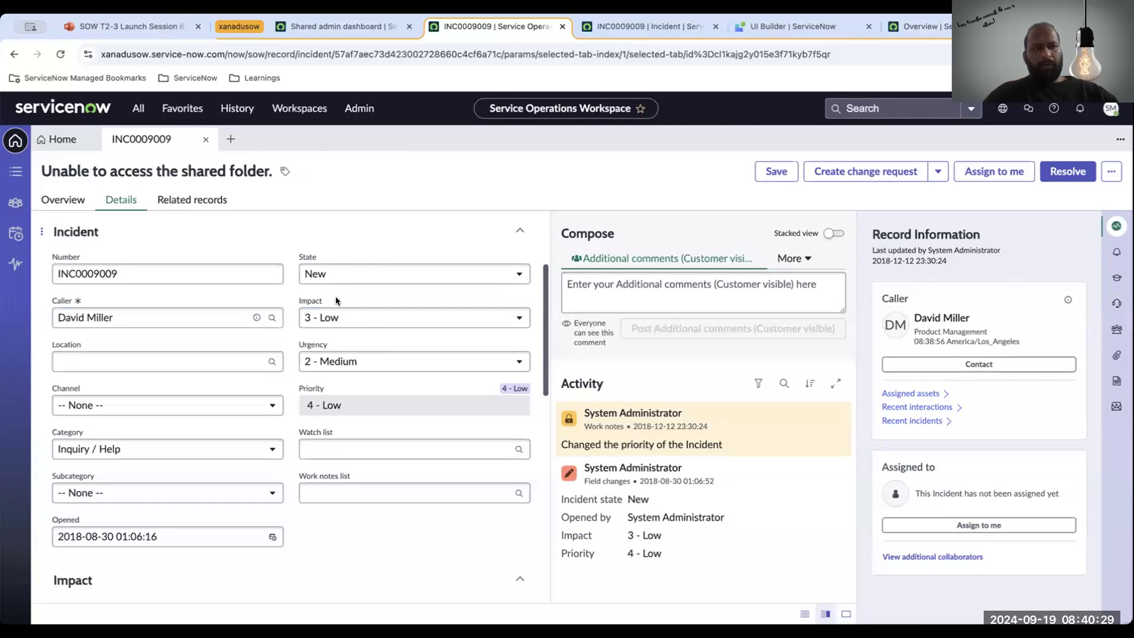
# Examine the incident in the form-only layout, and restore the layout with the editable form and list of record activities.
pyautogui.click(804, 614)
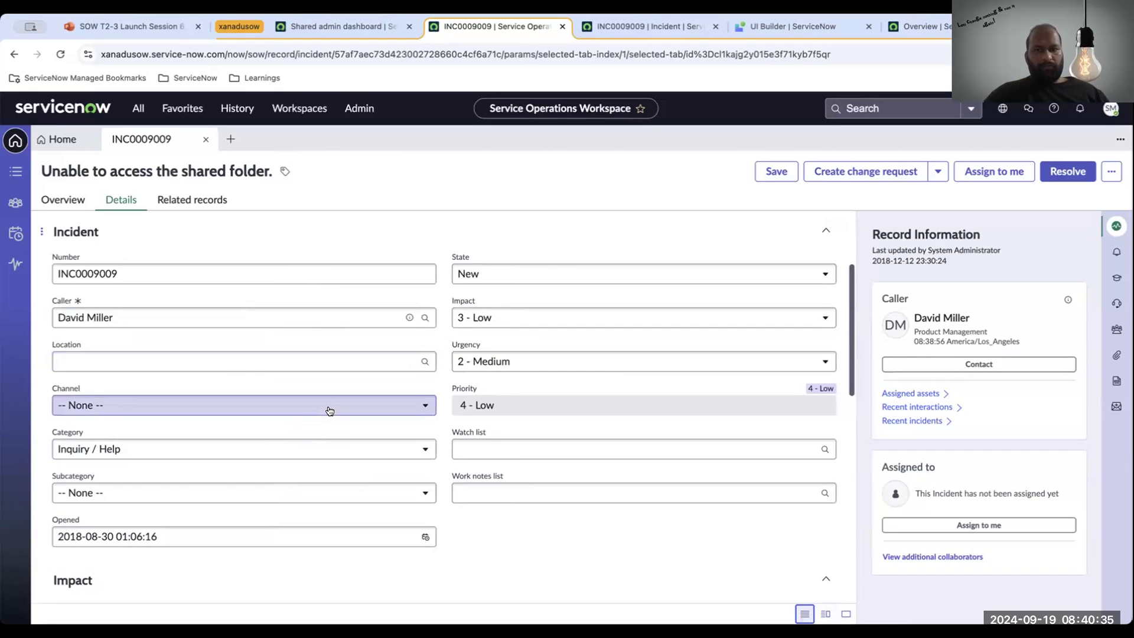
pyautogui.scroll(-5, 329, 407)
pyautogui.scroll(5, 329, 407)
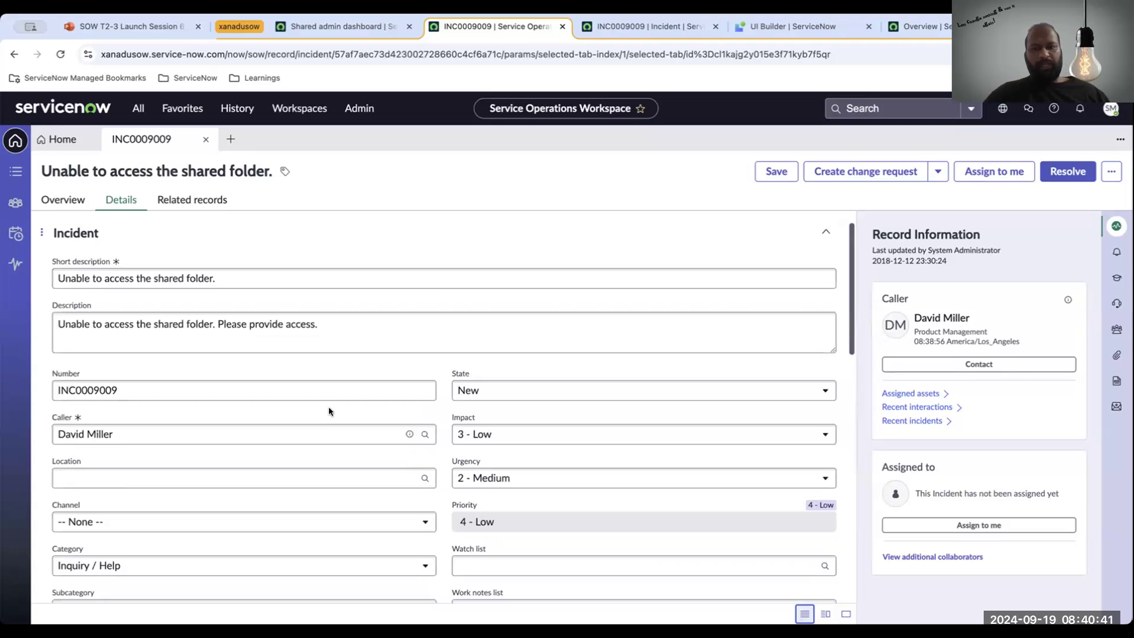
pyautogui.click(821, 614)
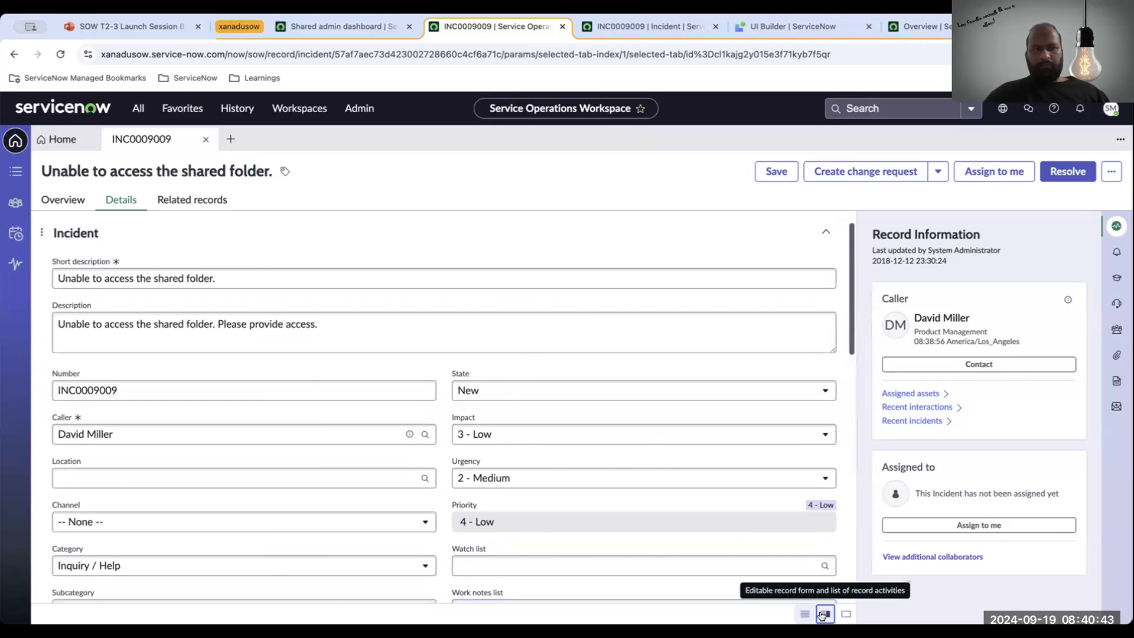
pyautogui.click(473, 326)
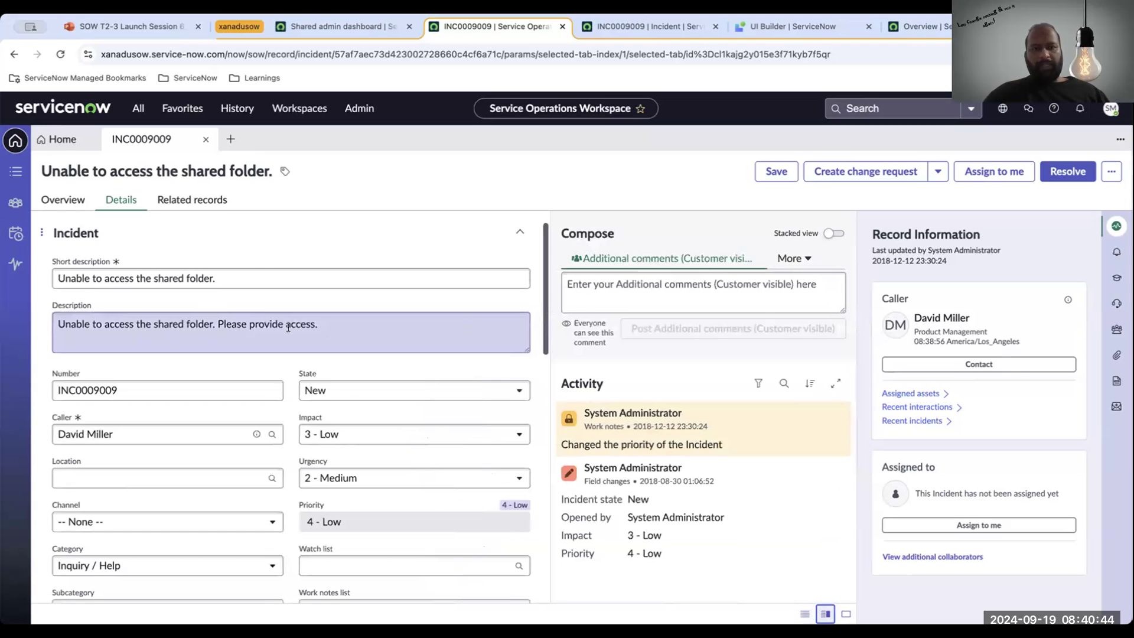
pyautogui.click(405, 283)
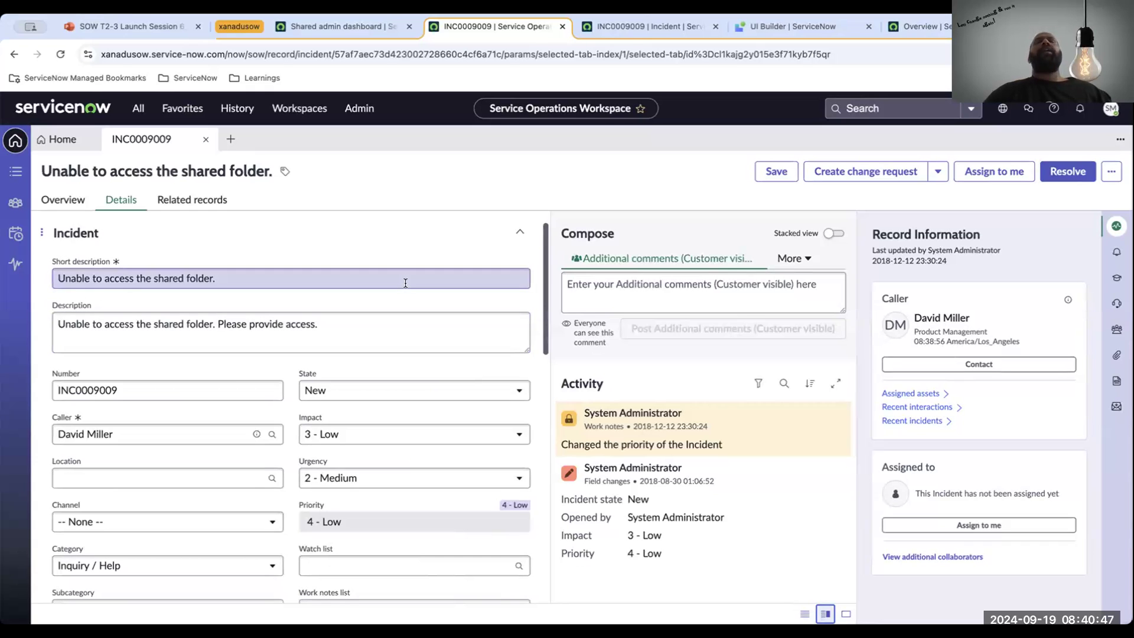
pyautogui.click(282, 329)
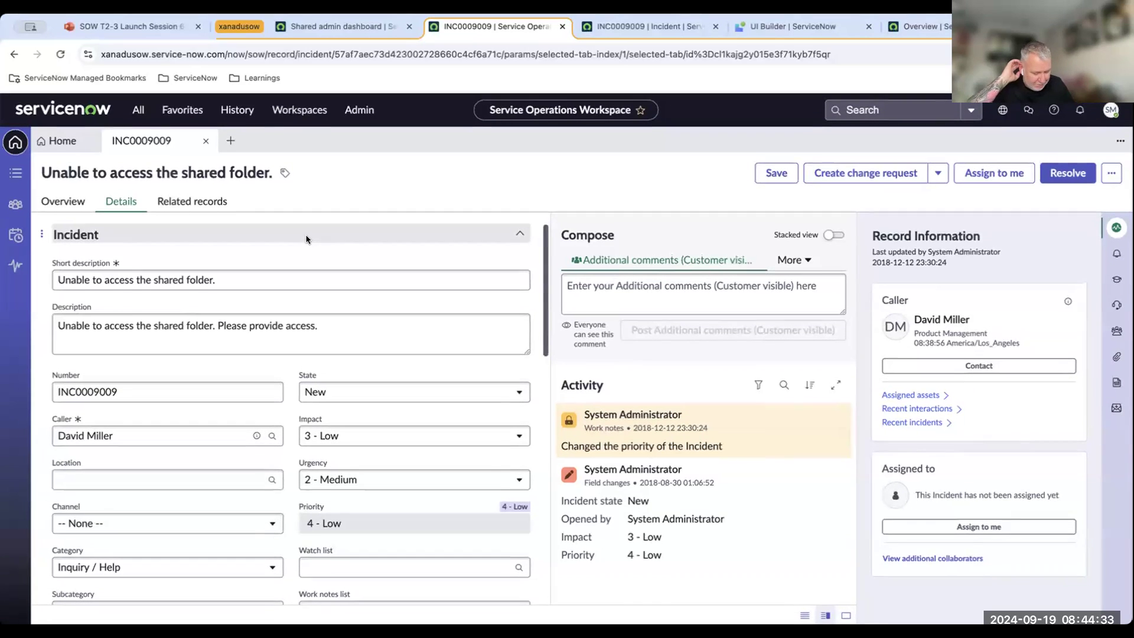
# Go back to the Shared admin dashboard and open the Configuration Hub.
pyautogui.click(354, 30)
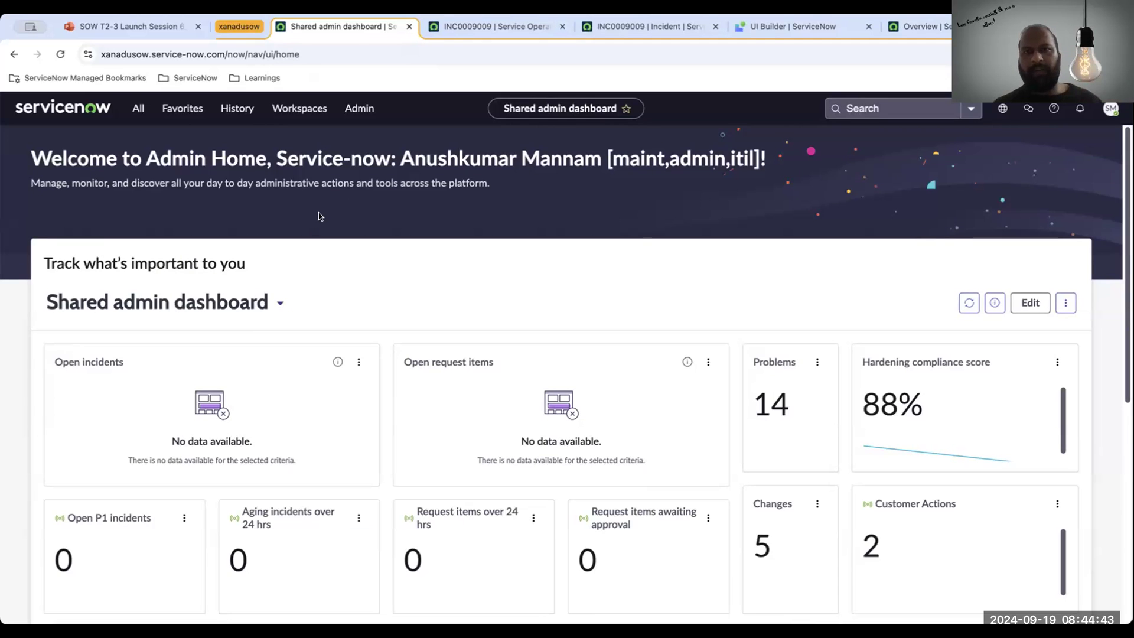
pyautogui.click(351, 108)
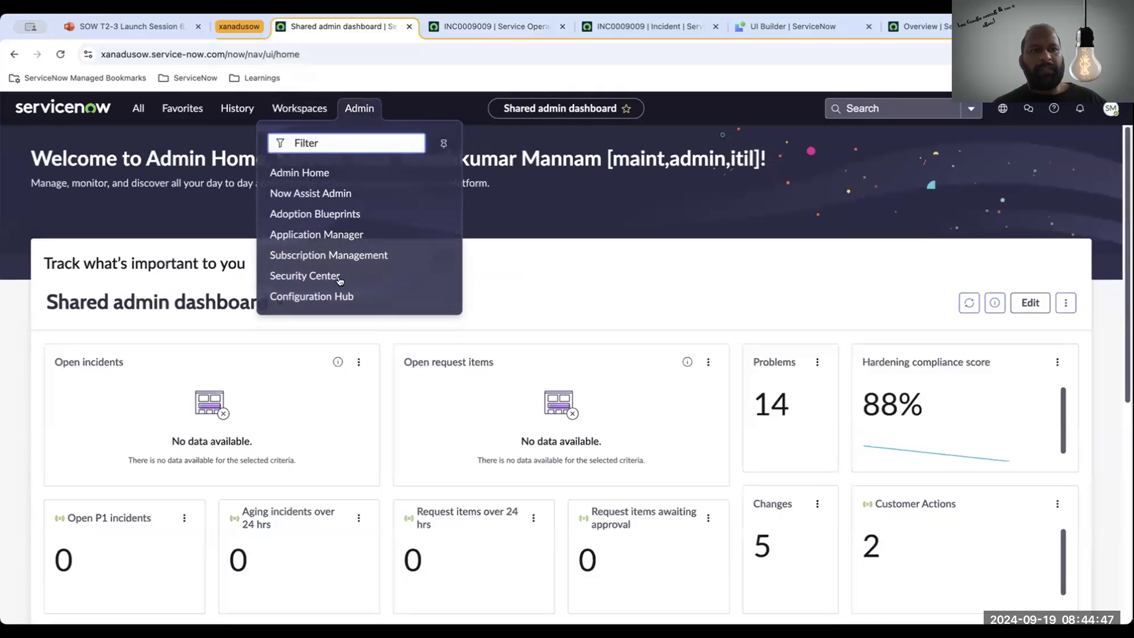
pyautogui.click(301, 297)
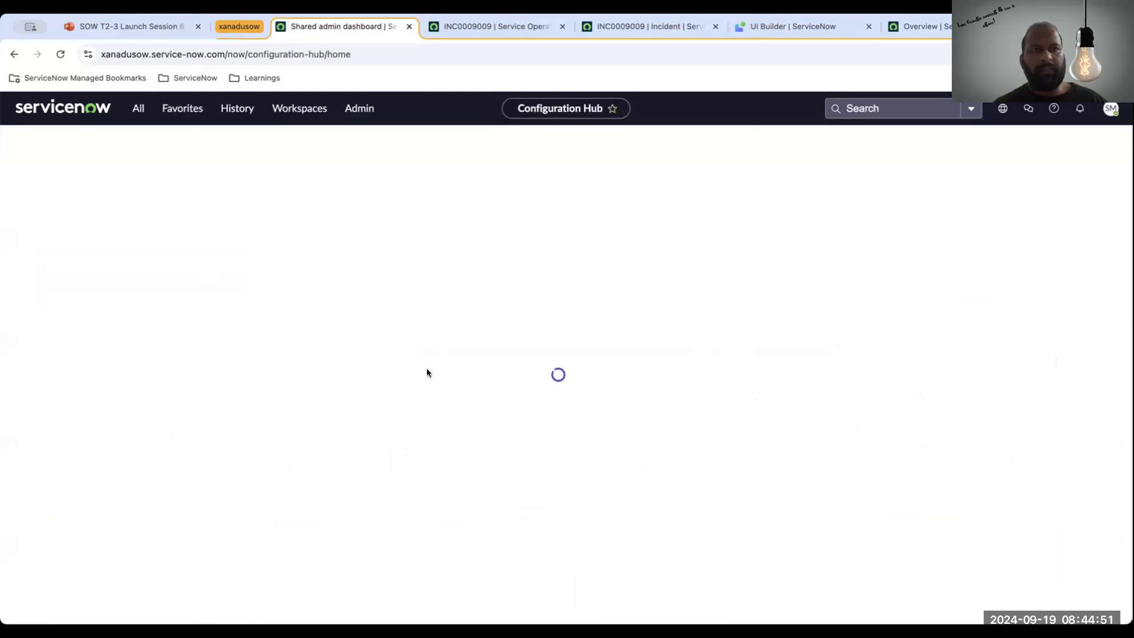
pyautogui.click(137, 109)
pyautogui.write('service')
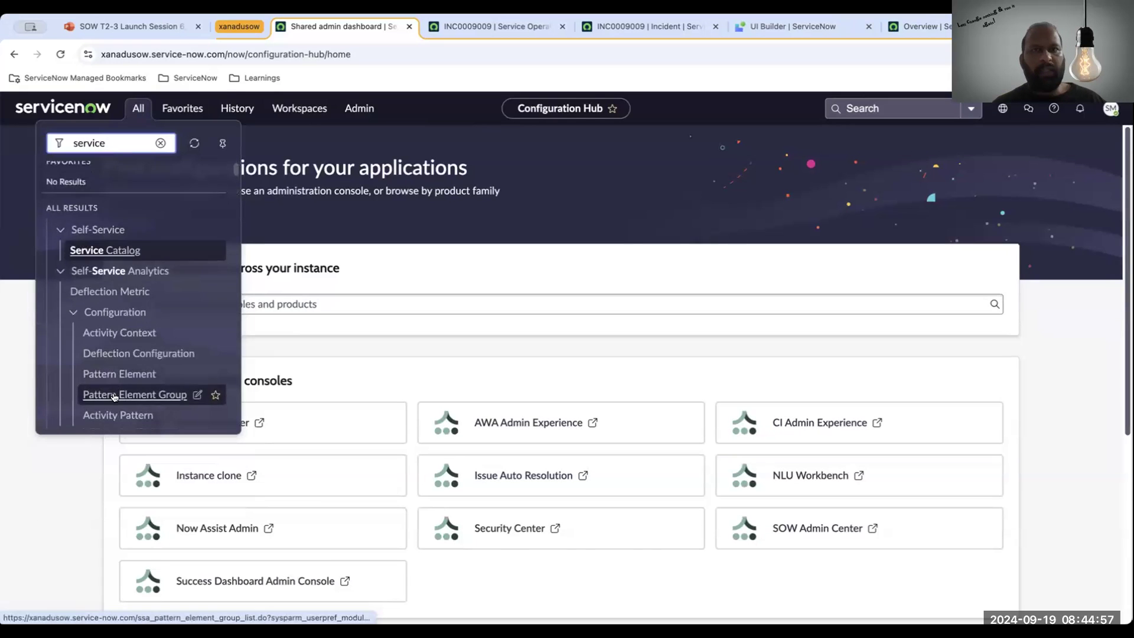
pyautogui.scroll(-3, 114, 396)
# Switch to the Service Operations Workspace Admin Center overview and review its setup and ITSM Core configuration options.
pyautogui.click(908, 21)
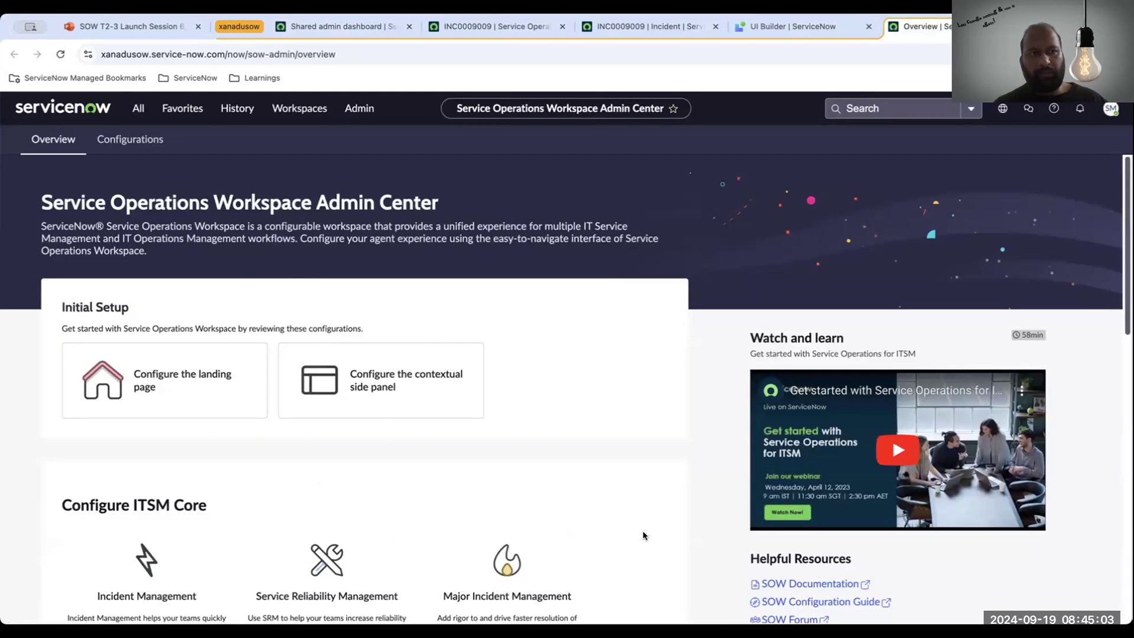
pyautogui.scroll(-2, 597, 427)
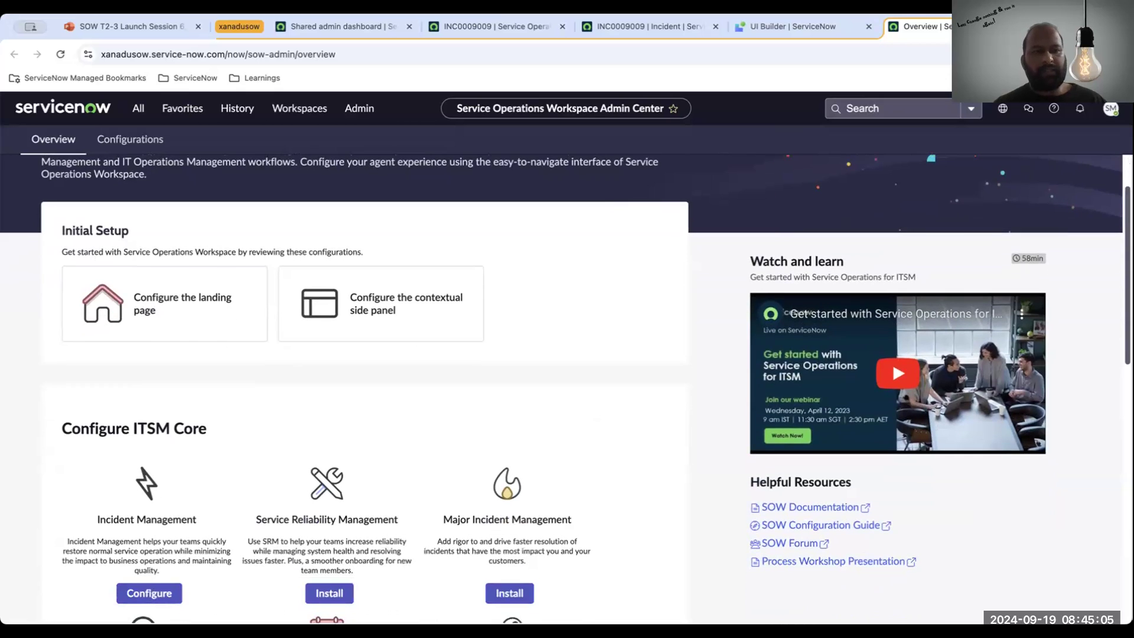
# Review the landing page configurations in the Admin Center, and open the Incident record configuration under Incident Management.
pyautogui.scroll(-3, 75, 514)
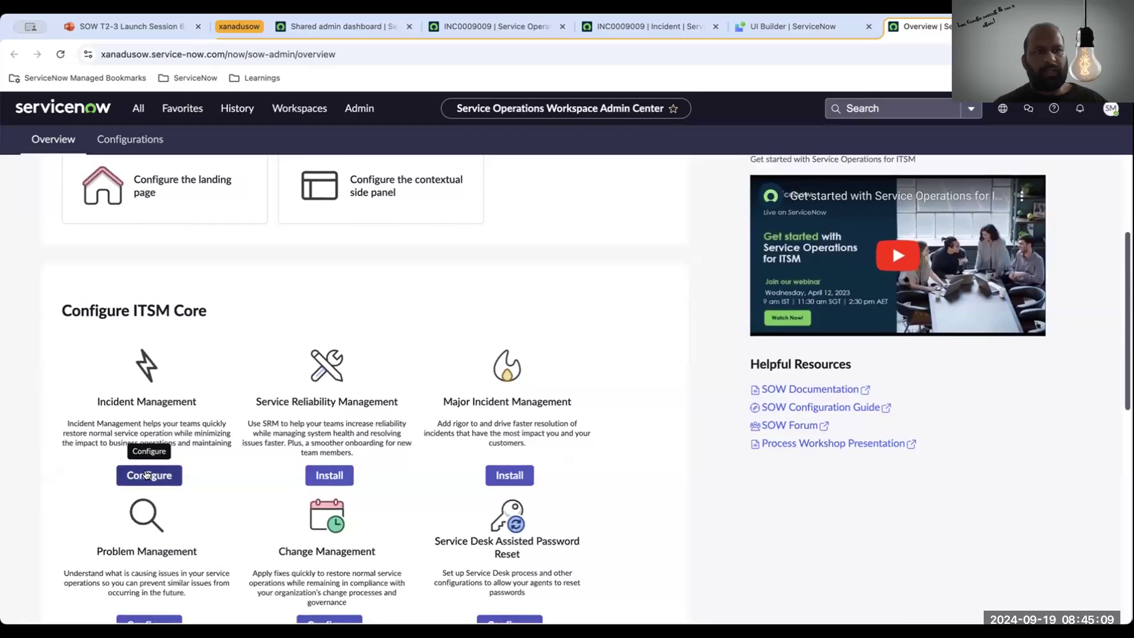
pyautogui.scroll(3, 123, 322)
pyautogui.click(123, 322)
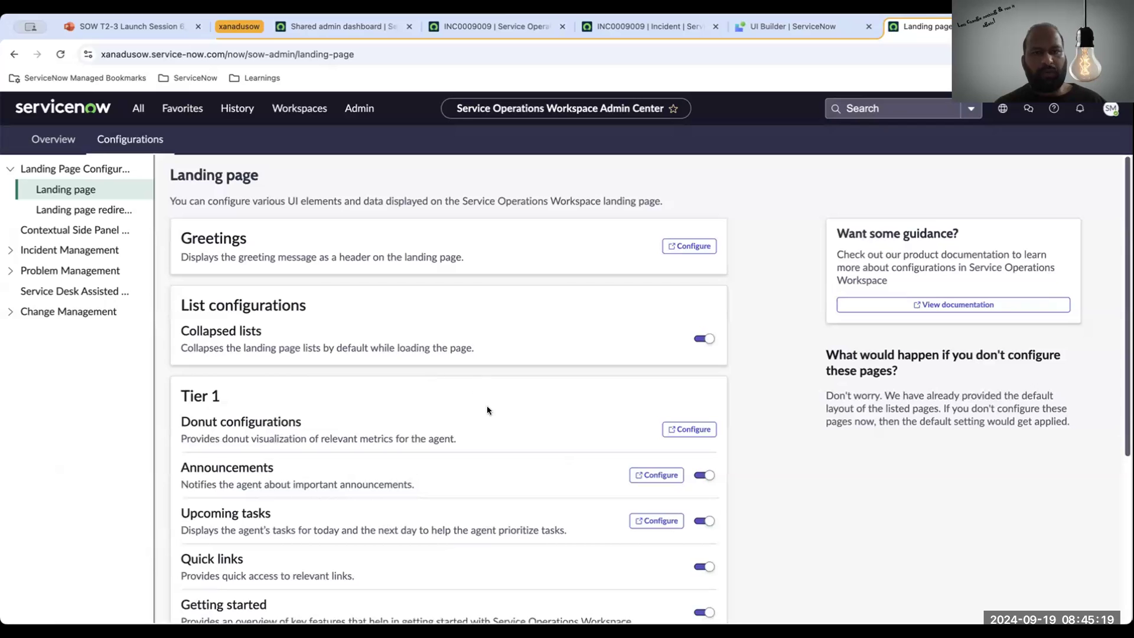
pyautogui.scroll(-1, 569, 416)
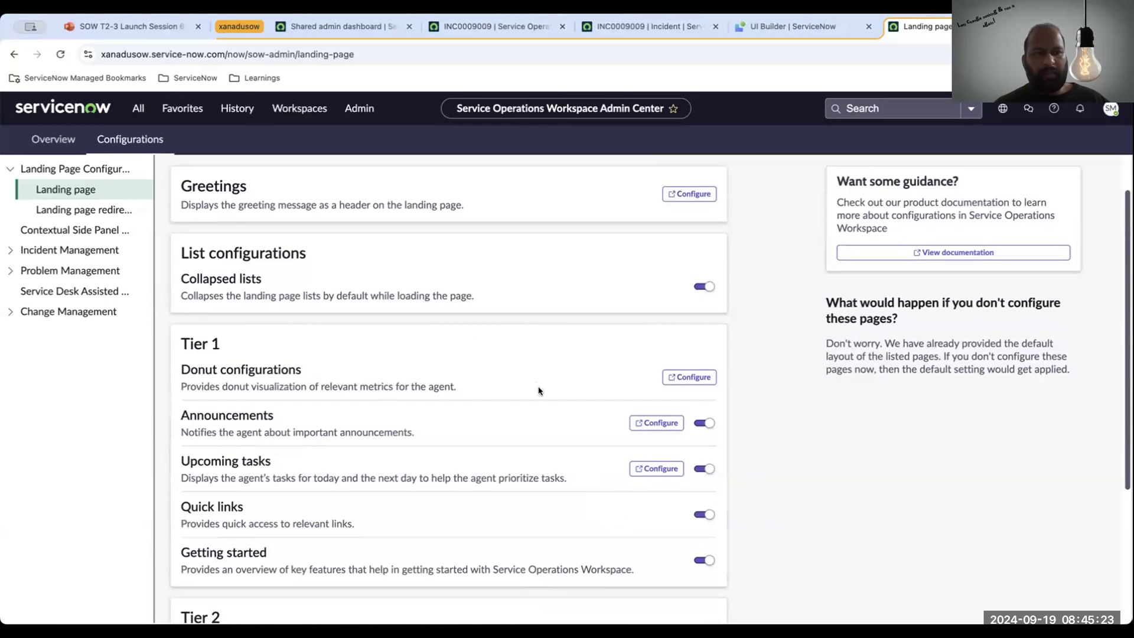
pyautogui.scroll(-1, 523, 387)
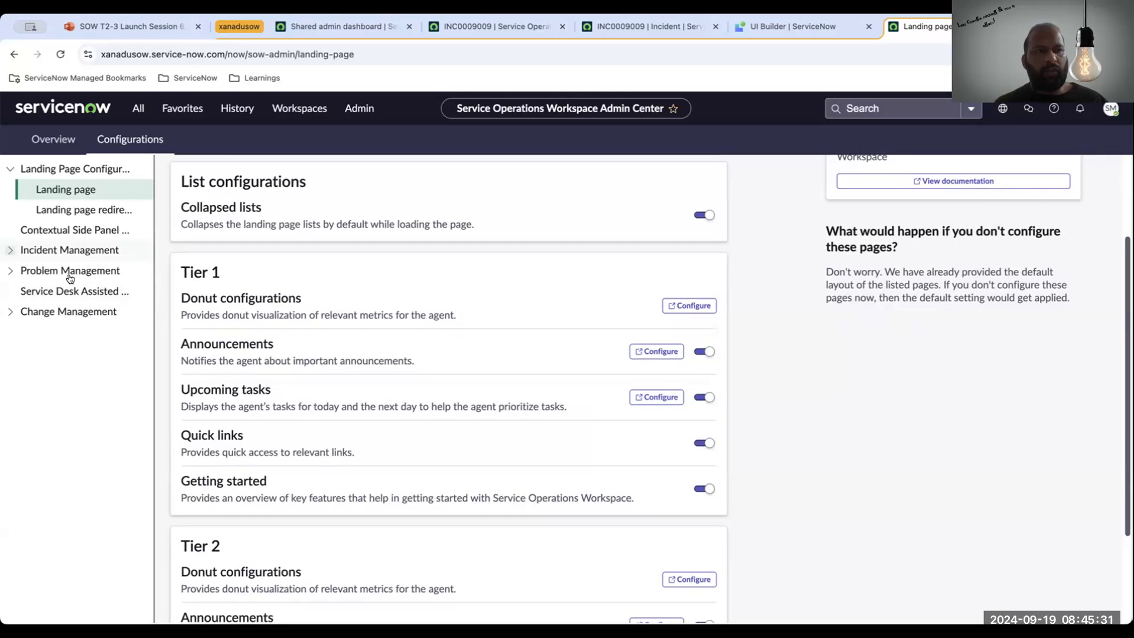
pyautogui.click(9, 249)
pyautogui.click(66, 272)
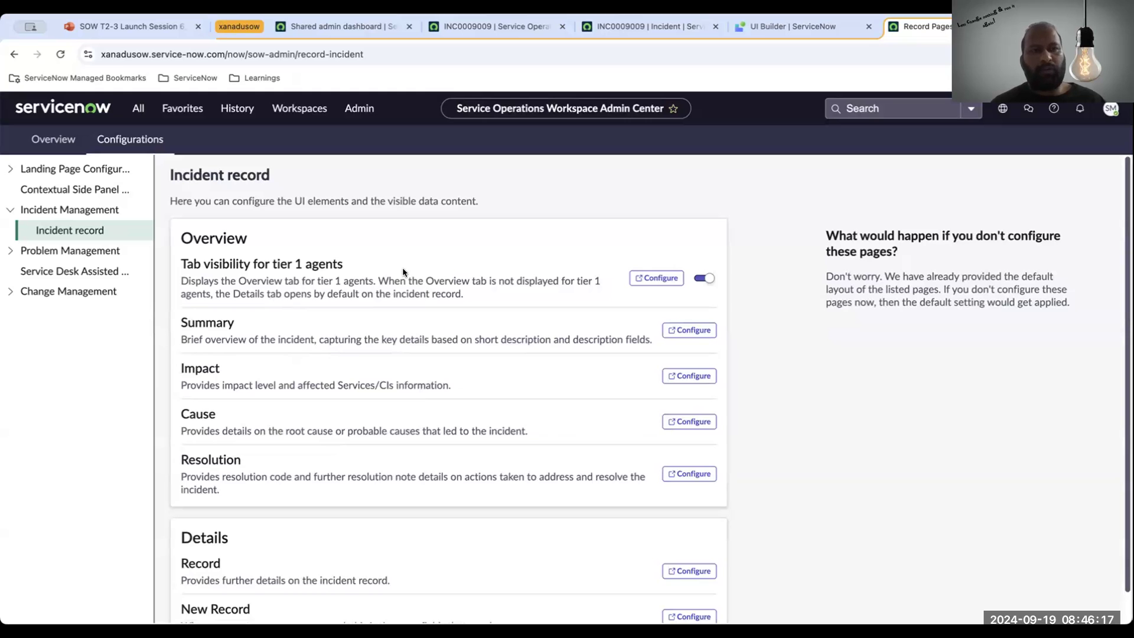
# Look up "ui bu" in the Shared admin dashboard's navigator, switch to the already open UI Builder, and dismiss its connection notice.
pyautogui.click(330, 26)
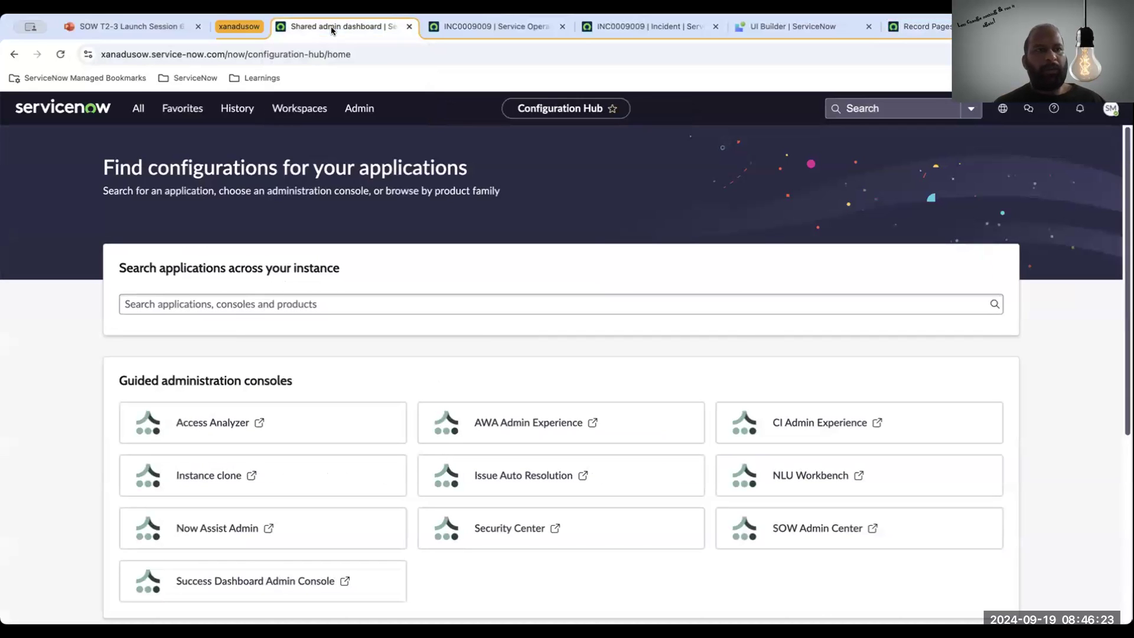
pyautogui.click(134, 108)
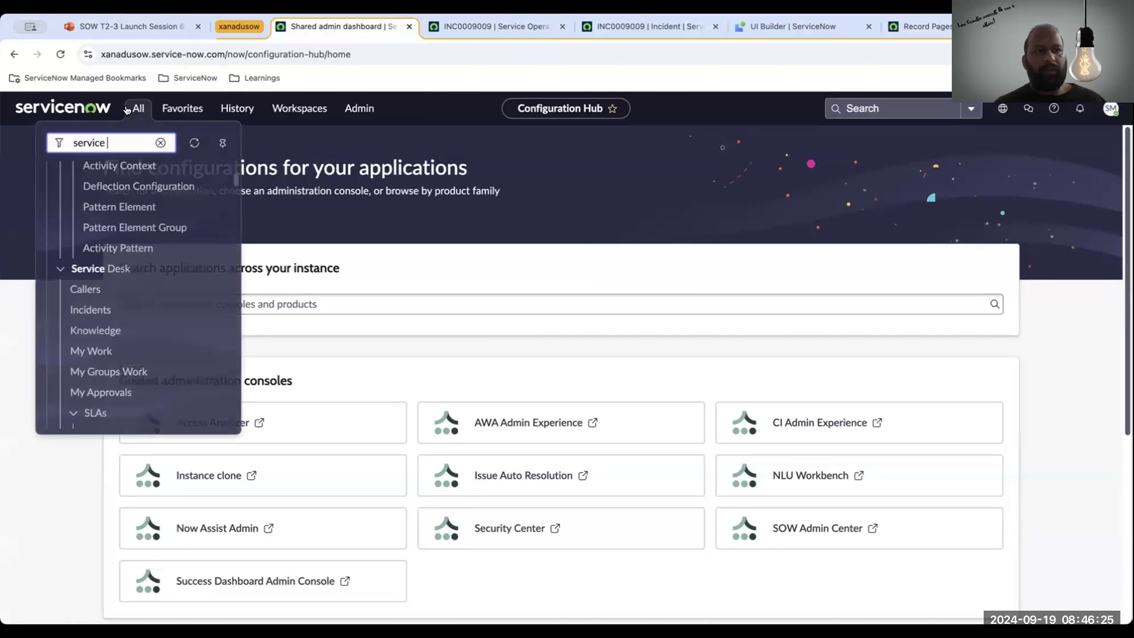
pyautogui.write('ui bu')
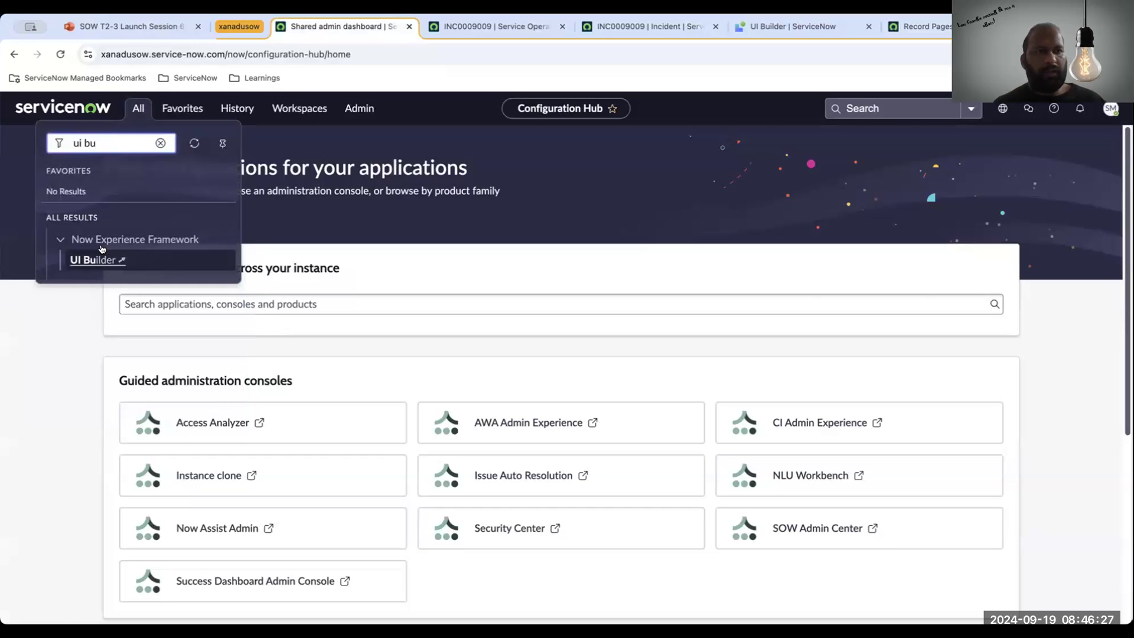
pyautogui.click(785, 34)
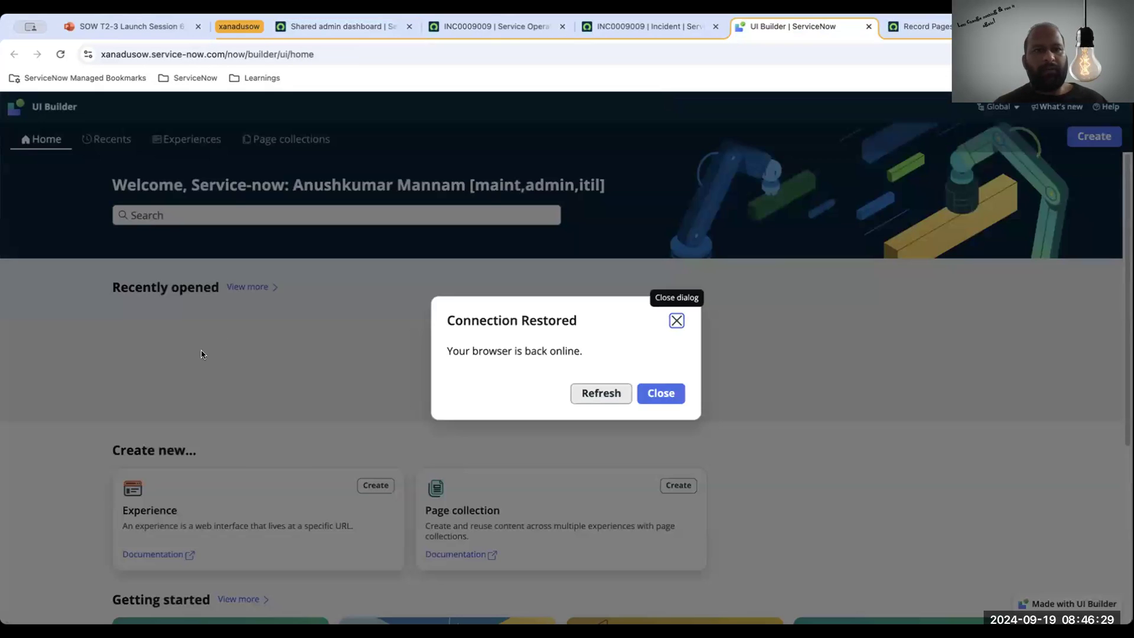
pyautogui.click(653, 395)
# Search UI Builder for "service op" and open the Service Operations Workspace experience to view its pages and variants.
pyautogui.click(171, 215)
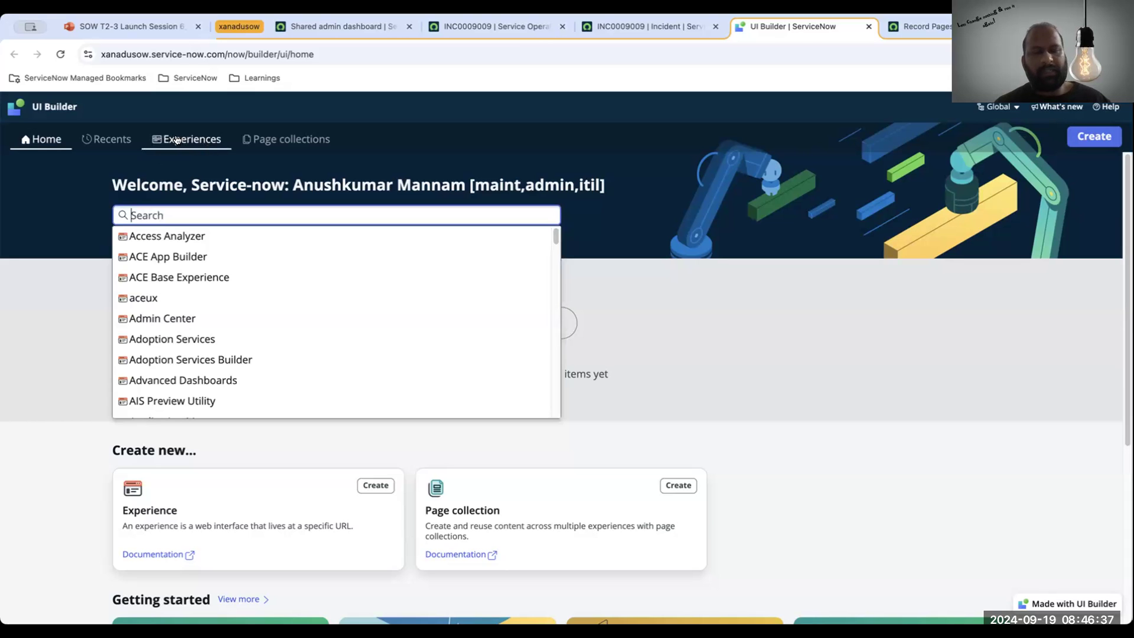
pyautogui.scroll(-5, 94, 462)
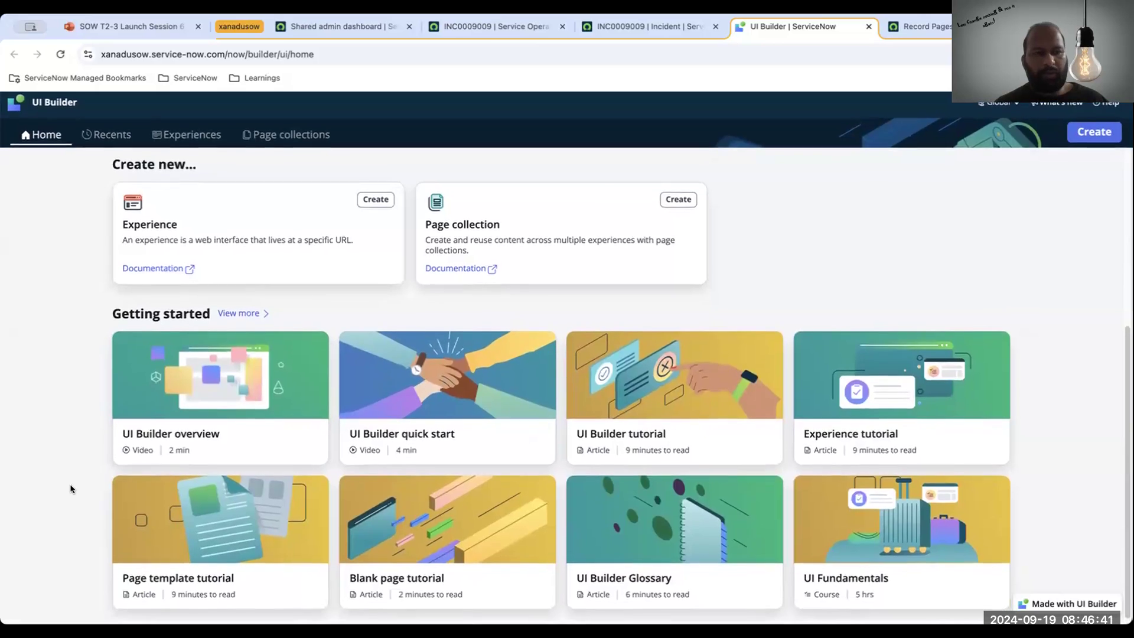
pyautogui.scroll(5, 50, 404)
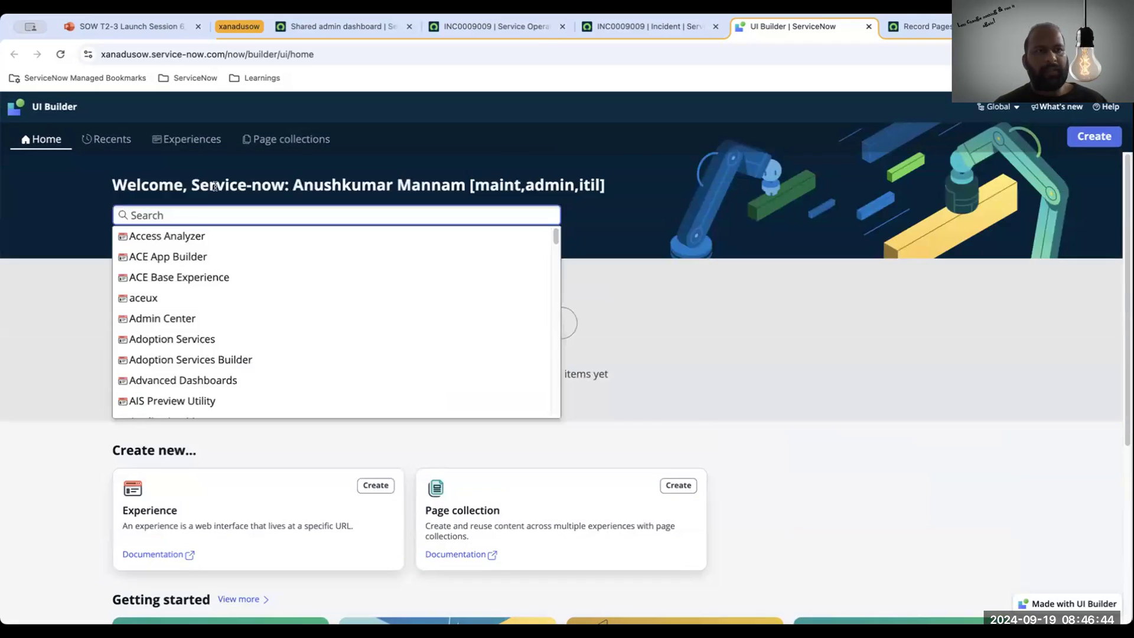
pyautogui.click(199, 203)
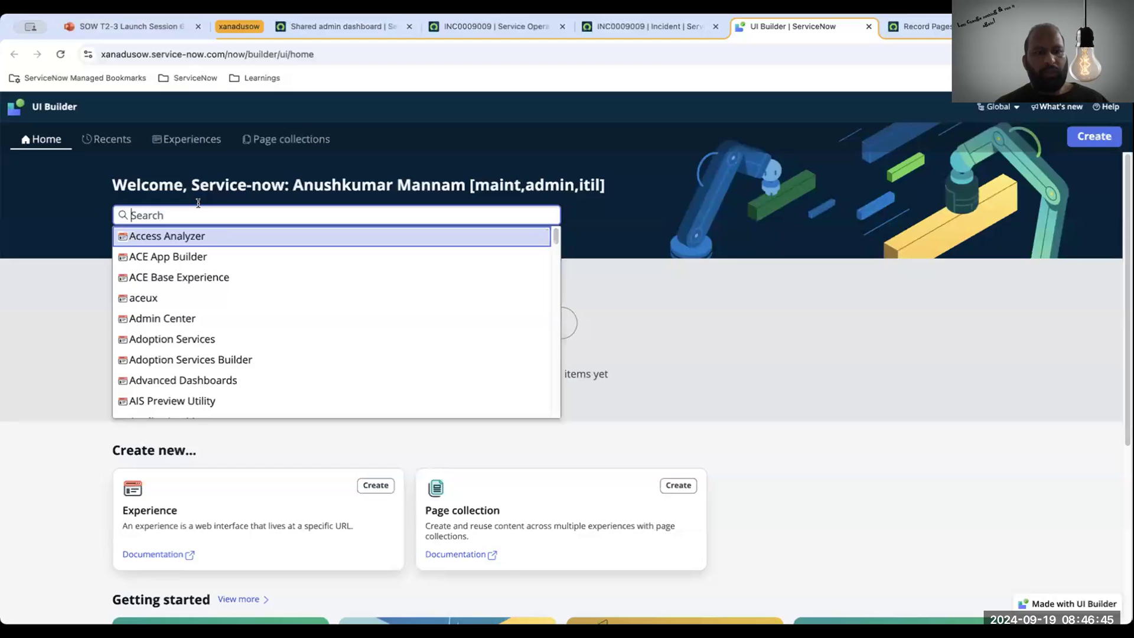
pyautogui.write('service op')
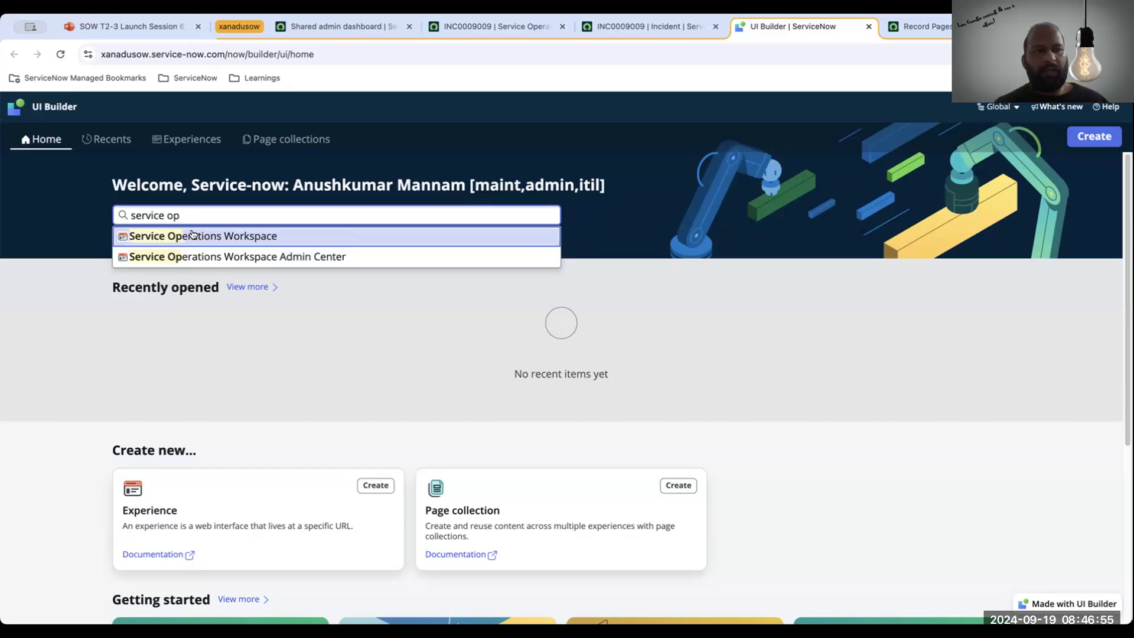
pyautogui.click(192, 235)
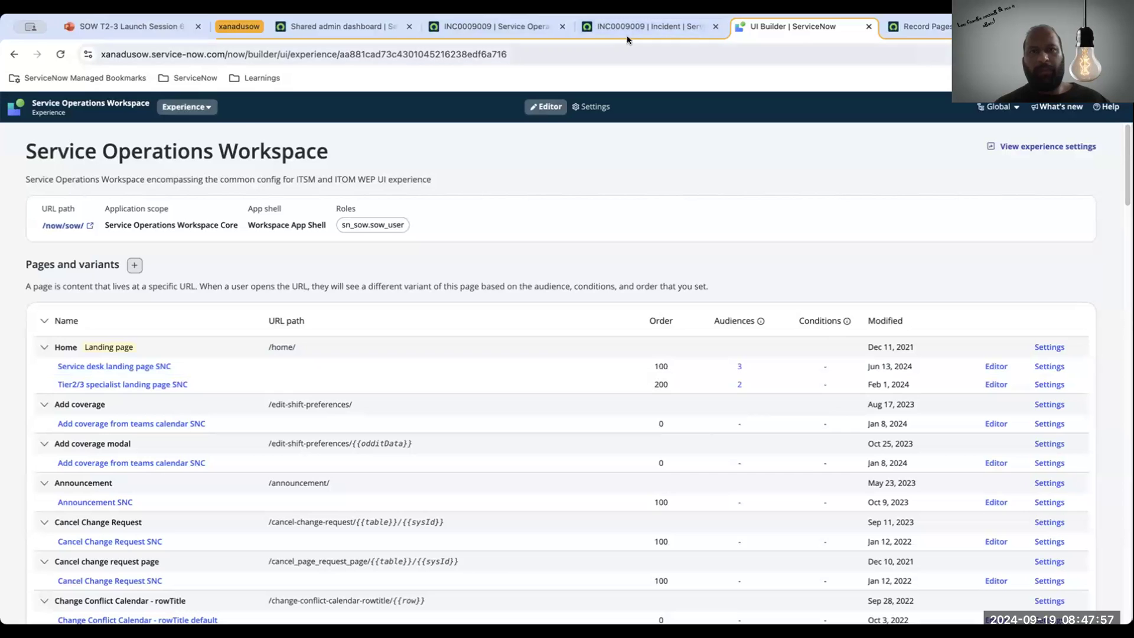
# Go back to the UI Builder home page, and view the lists of page collections and experiences.
pyautogui.click(14, 55)
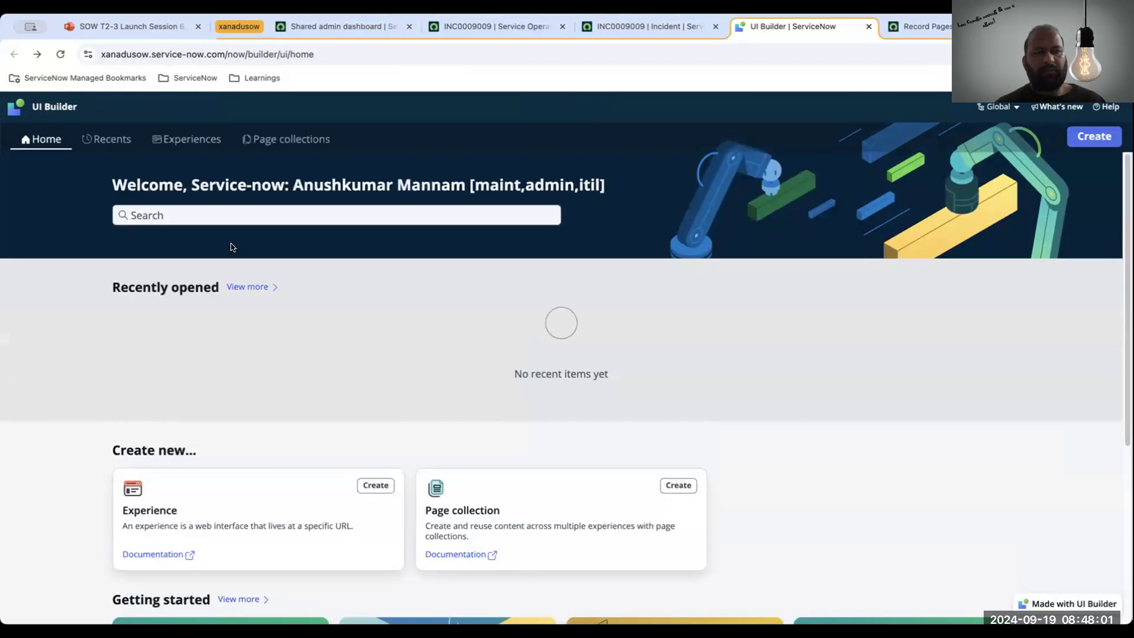
pyautogui.scroll(-1, 263, 266)
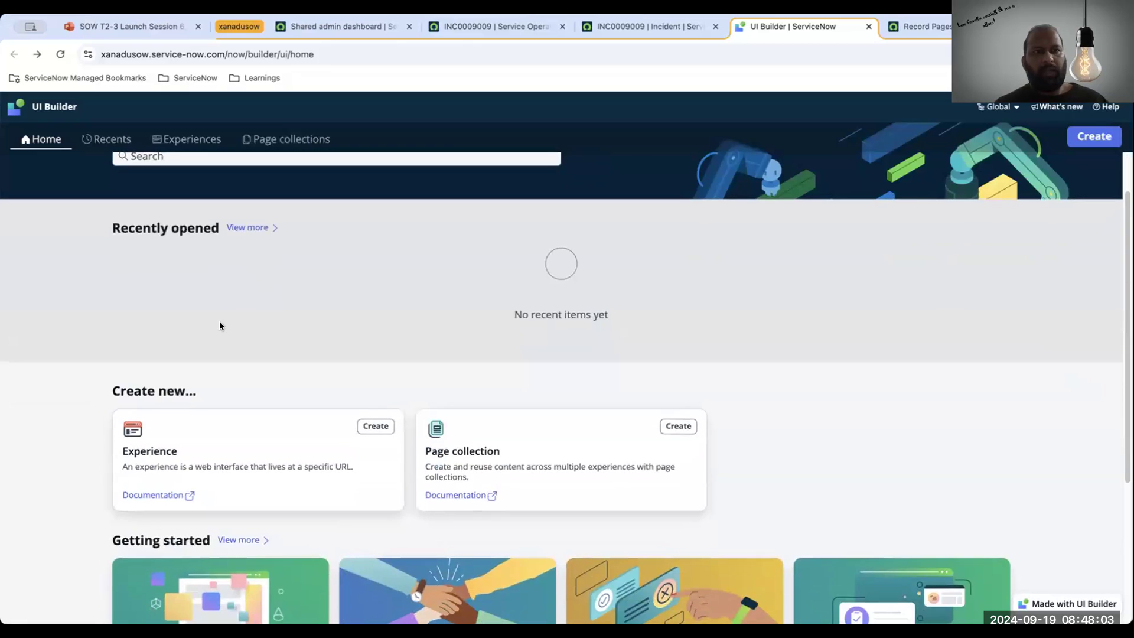
pyautogui.scroll(1, 221, 324)
pyautogui.click(284, 141)
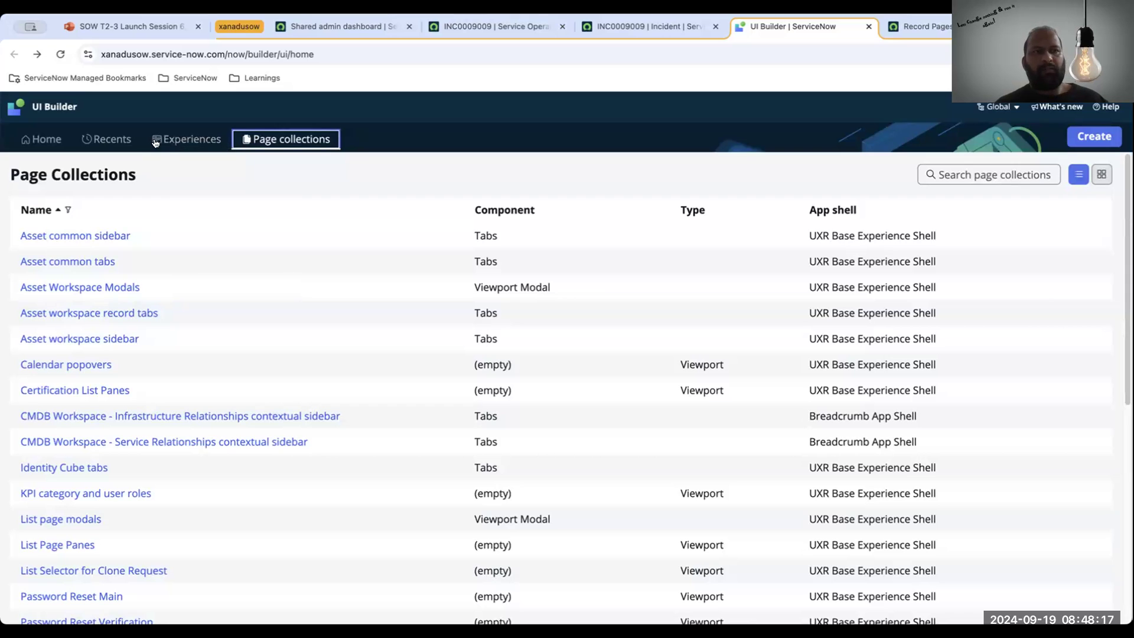
pyautogui.click(193, 139)
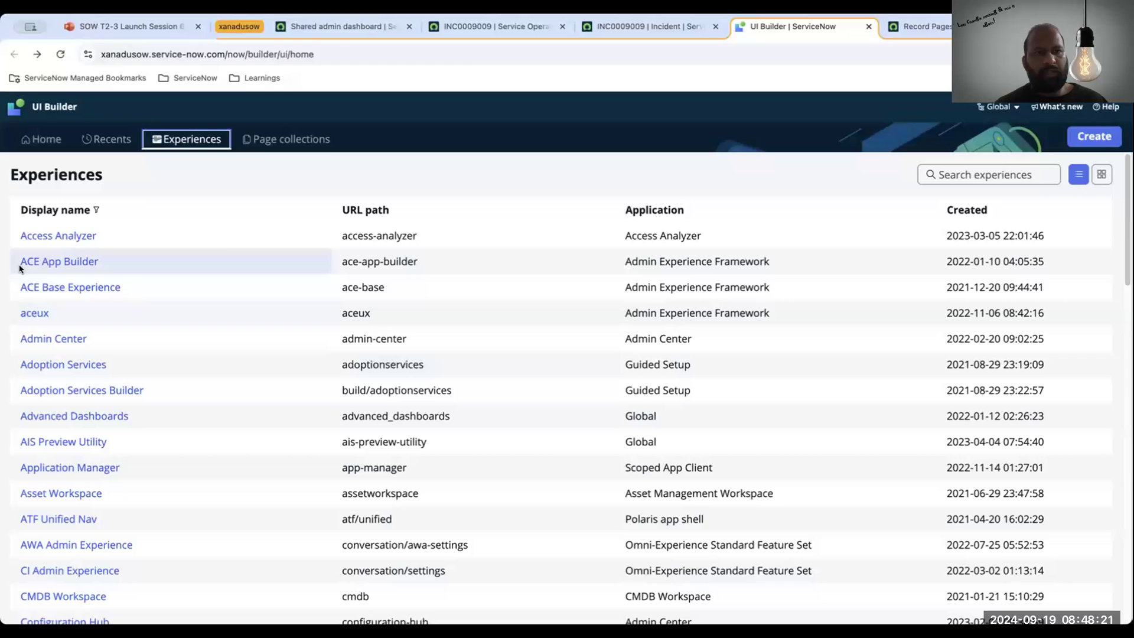
# Search for "servi" from the UI Builder home page and reopen the Service Operations Workspace experience.
pyautogui.click(32, 138)
pyautogui.write('eser')
pyautogui.press('BackSpace')
pyautogui.press('BackSpace')
pyautogui.press('BackSpace')
pyautogui.press('BackSpace')
pyautogui.write('ser')
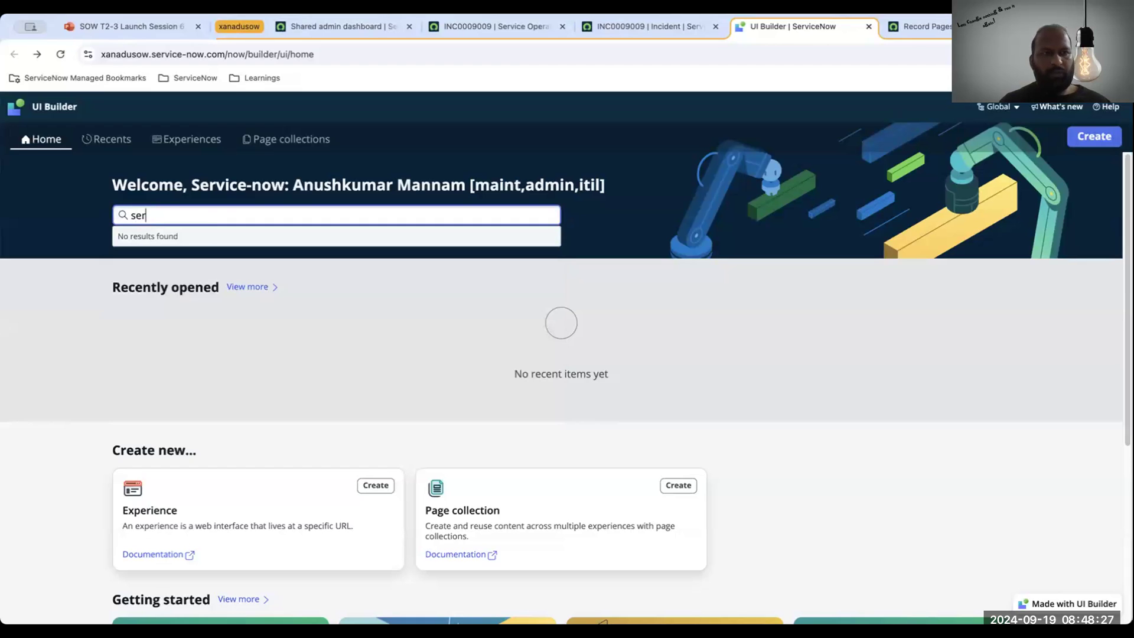
pyautogui.write('vi')
pyautogui.click(214, 279)
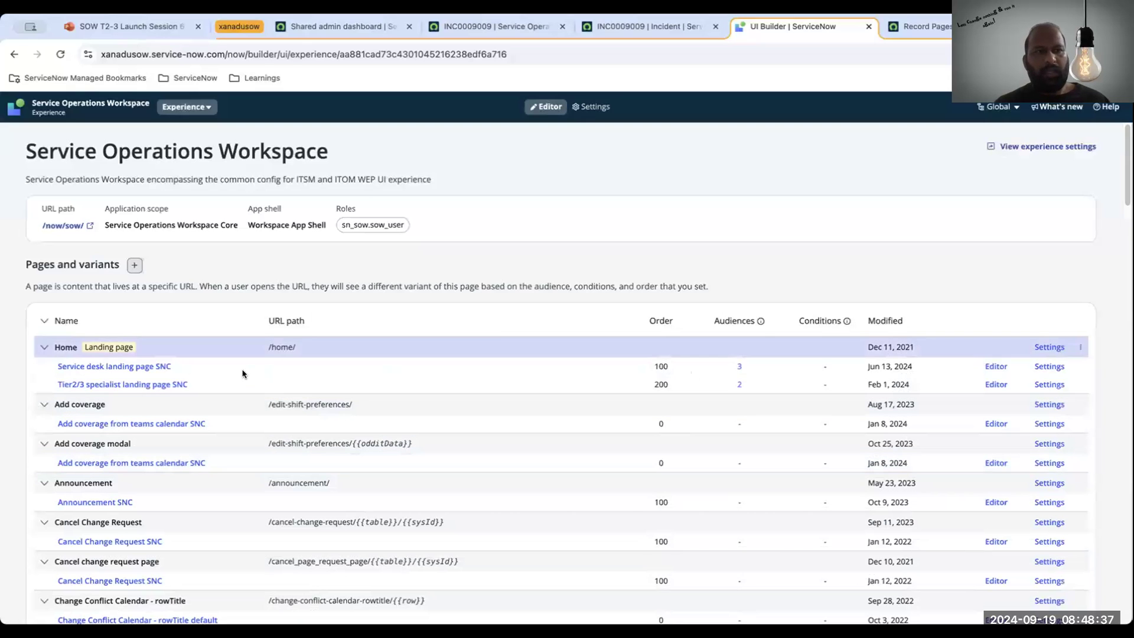
# Open the Service desk landing page SNC variant's settings and change the application scope to Incident Management for Service Operations Workspace.
pyautogui.click(1042, 366)
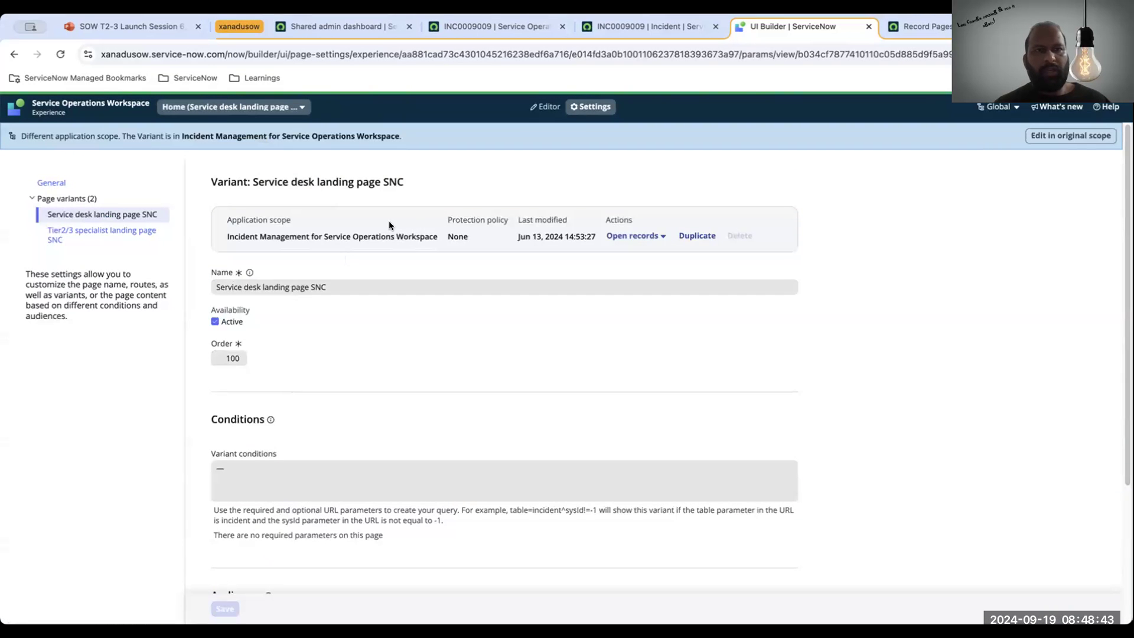
pyautogui.click(995, 106)
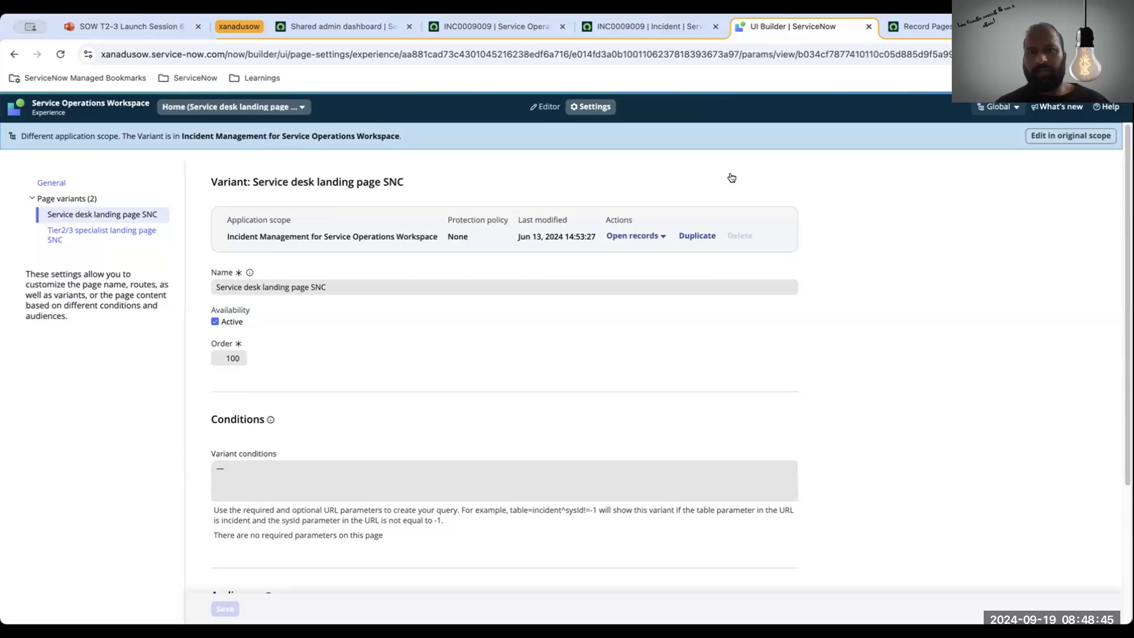
pyautogui.write('incident')
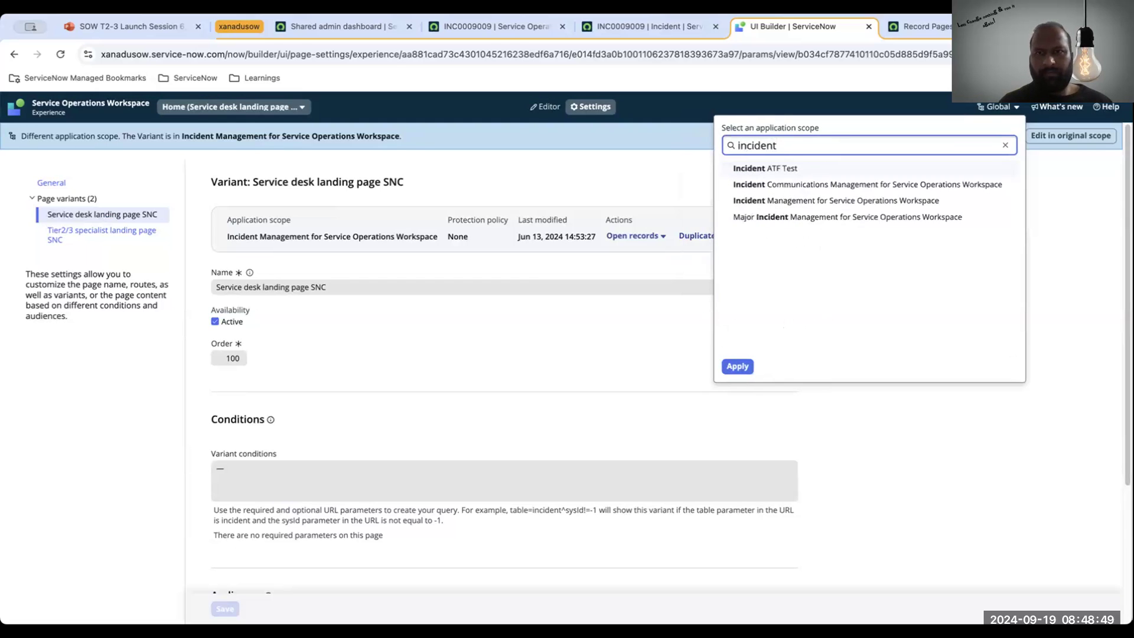
pyautogui.write(' man')
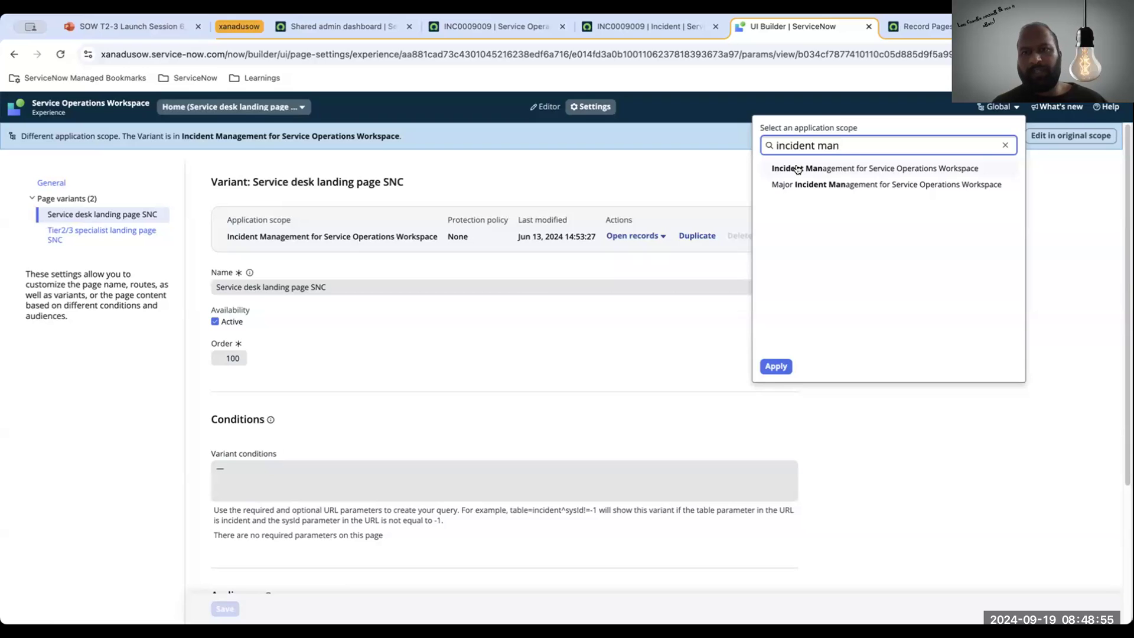
pyautogui.press('Down')
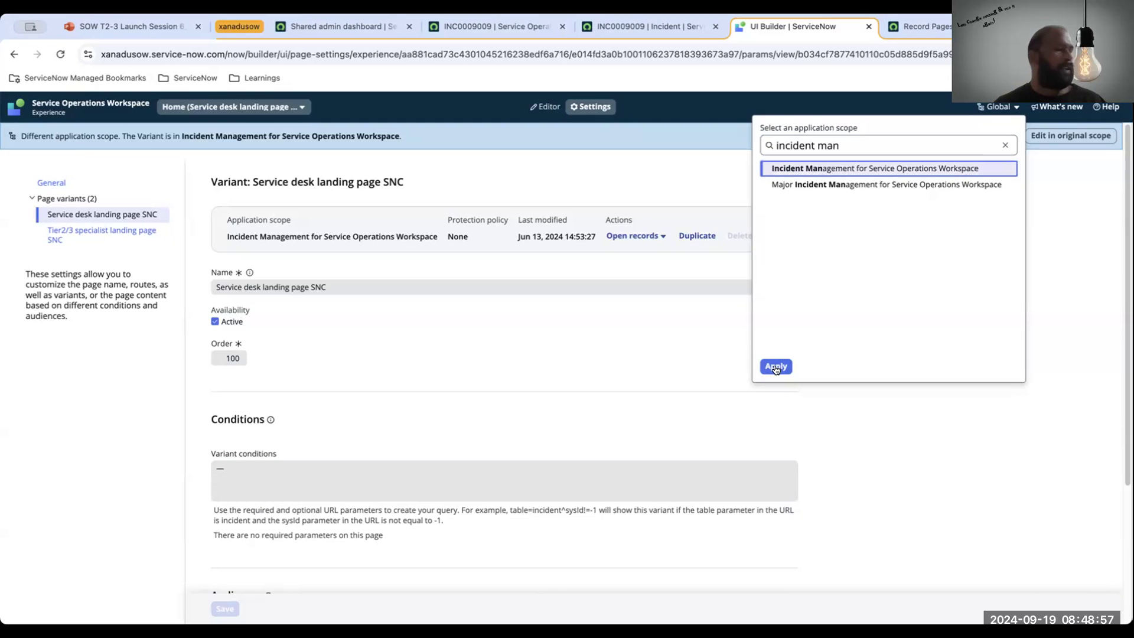
pyautogui.click(775, 368)
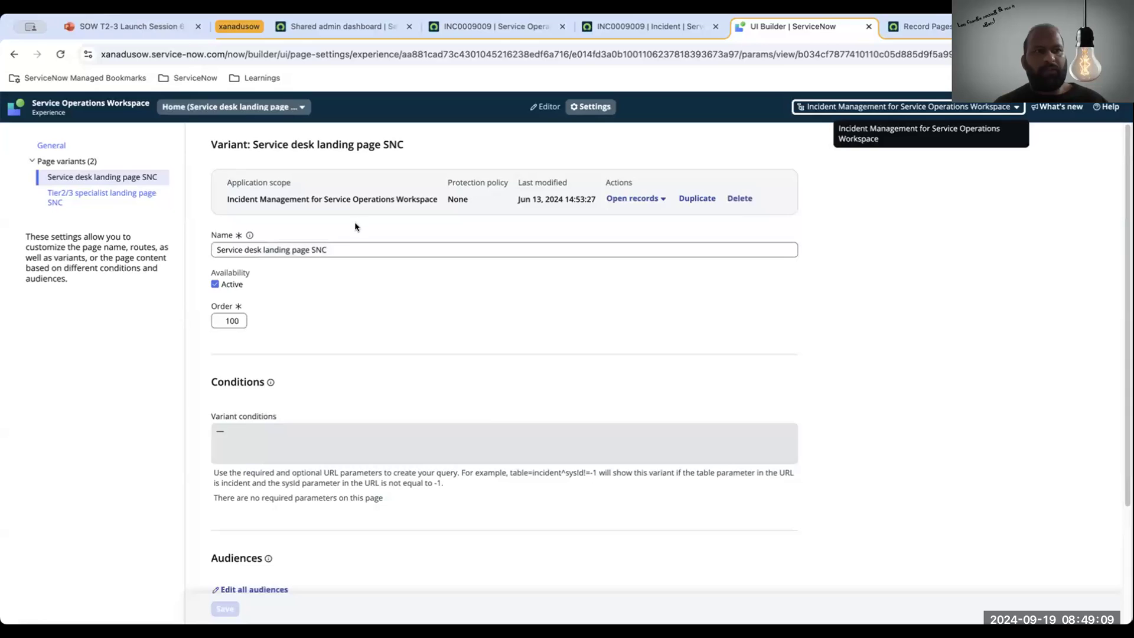
# Review the variant's settings and assigned audiences, and open the SOW Common Audience record from the audience editor.
pyautogui.click(284, 249)
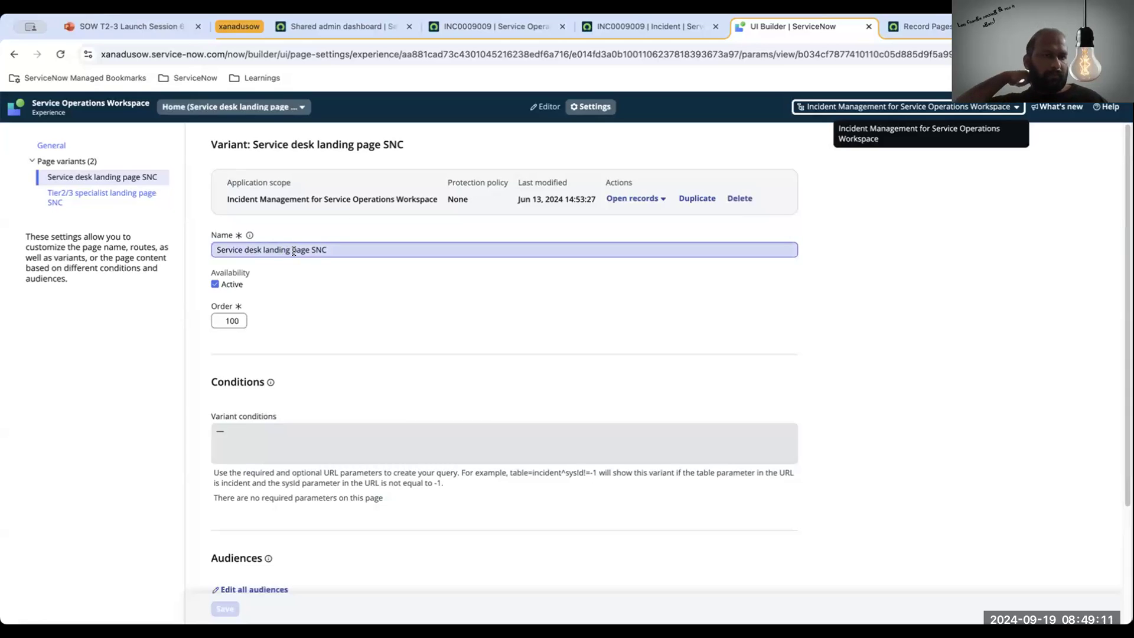
pyautogui.scroll(-1, 283, 265)
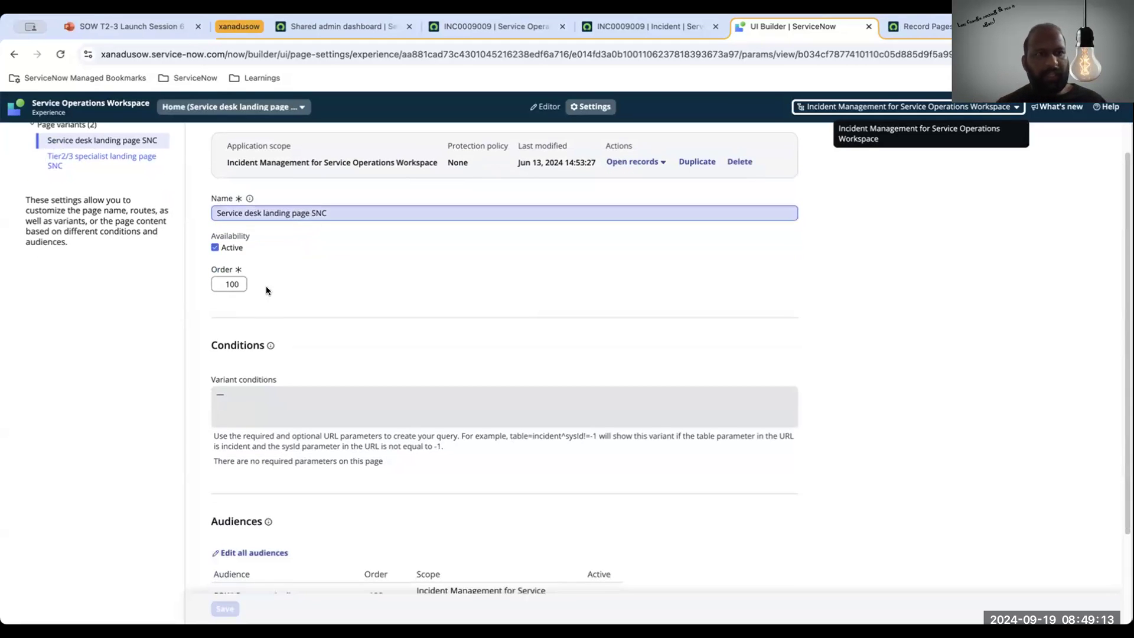
pyautogui.scroll(-3, 382, 333)
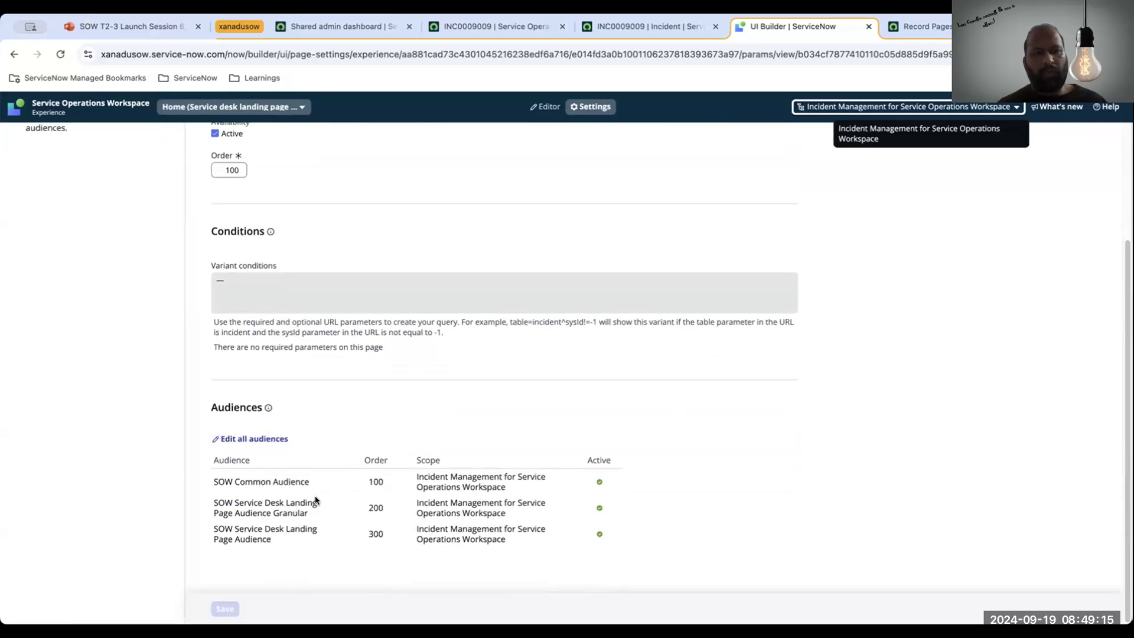
pyautogui.click(240, 439)
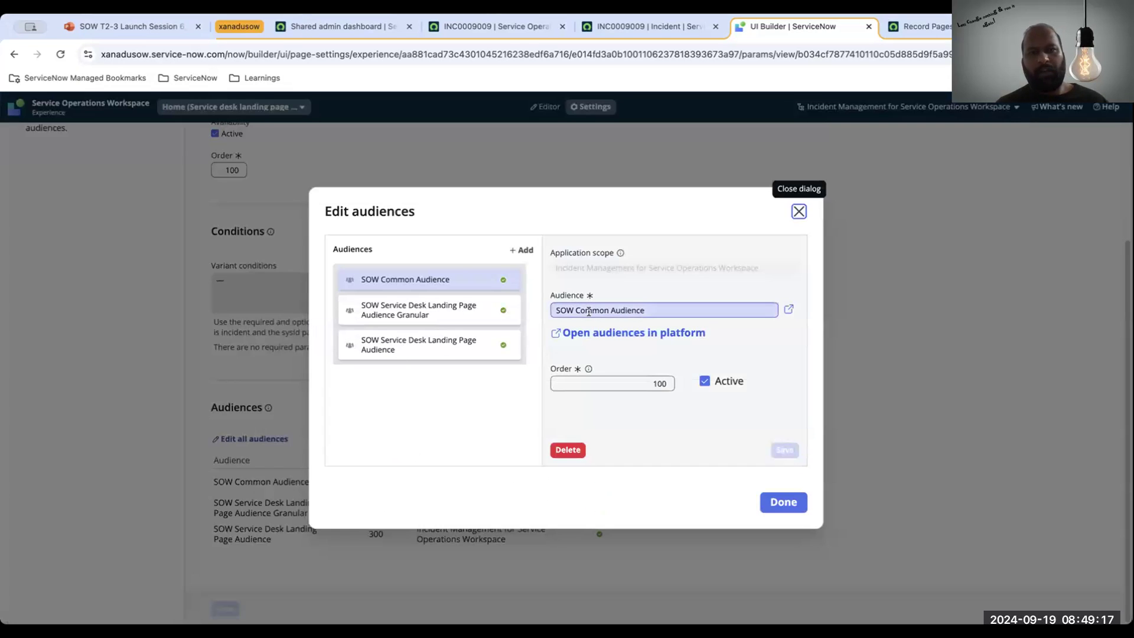
pyautogui.click(787, 310)
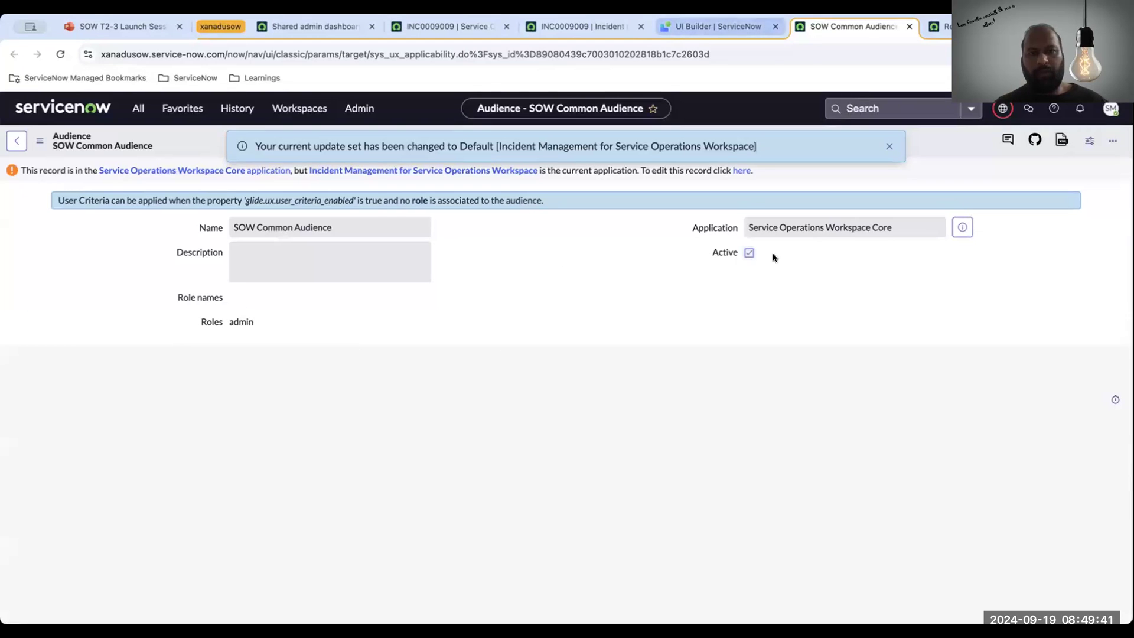
# Return to UI Builder, close the audience editor without changes, and open the General settings of the Home page.
pyautogui.hotkey('ctrl', 'shift', 'Tab')
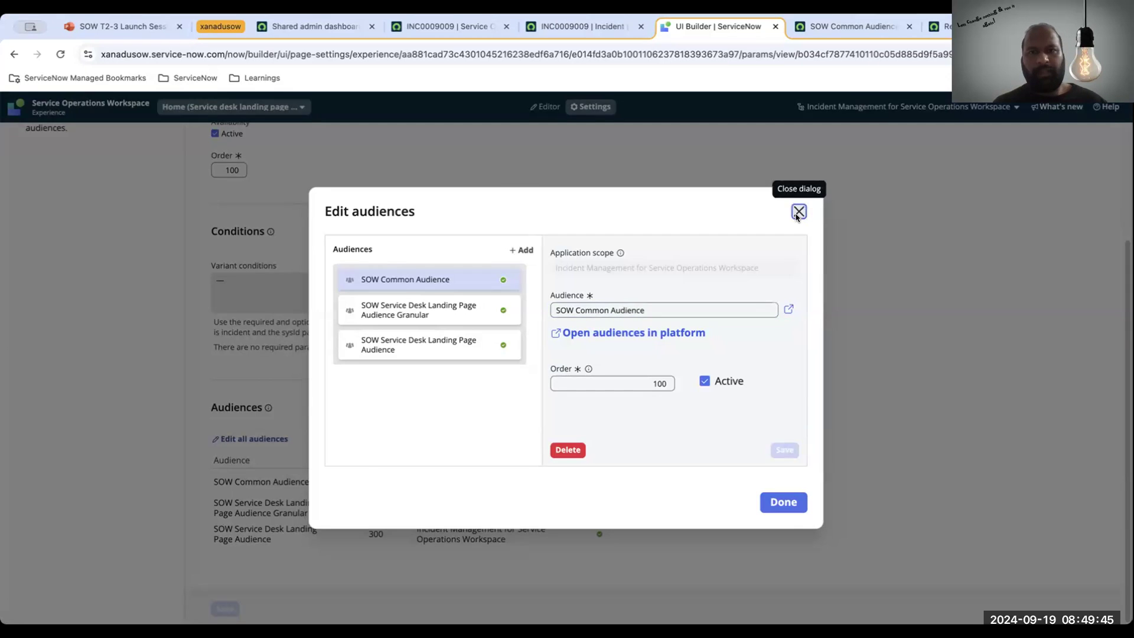
pyautogui.click(795, 217)
pyautogui.scroll(3, 602, 215)
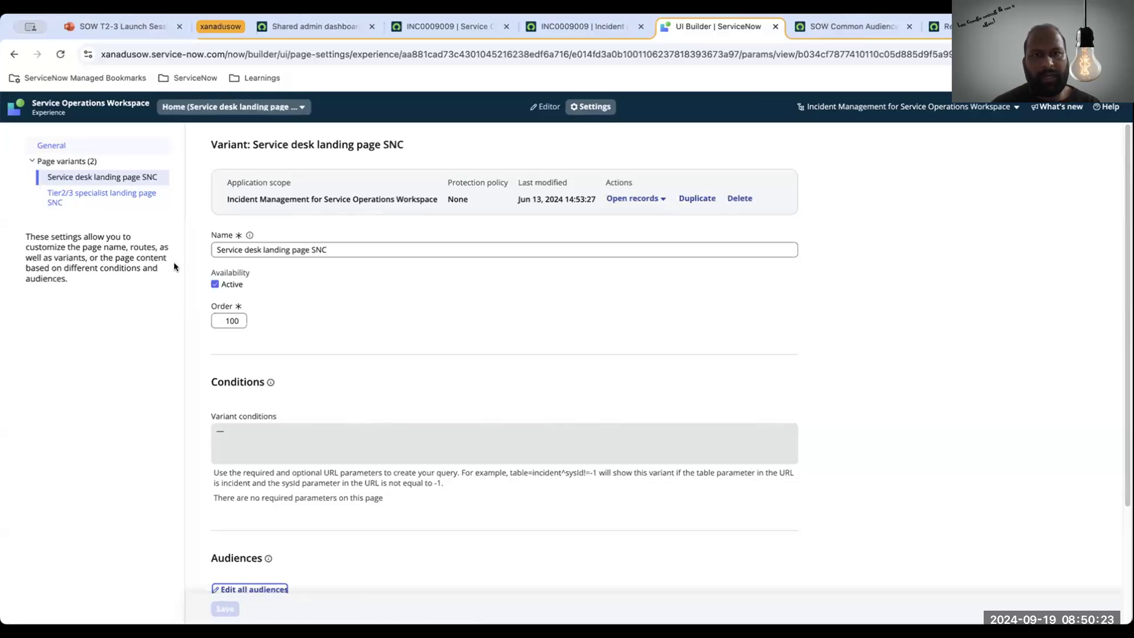
pyautogui.click(52, 145)
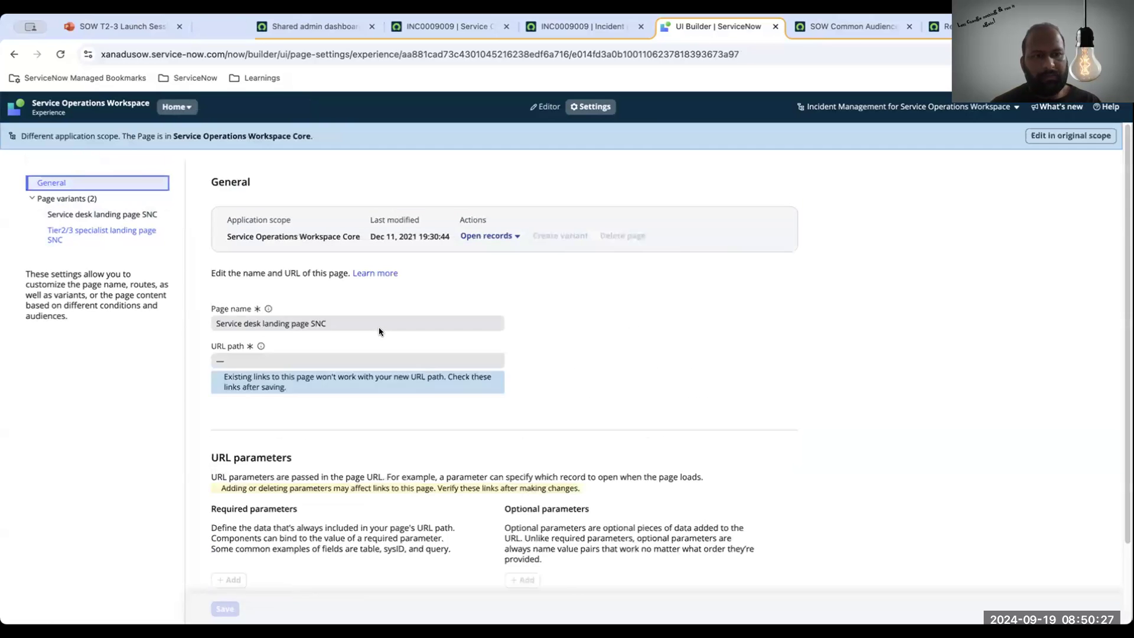
# Return to the Service Operations Workspace experience overview and start adding a new variant to the existing Home page.
pyautogui.click(12, 53)
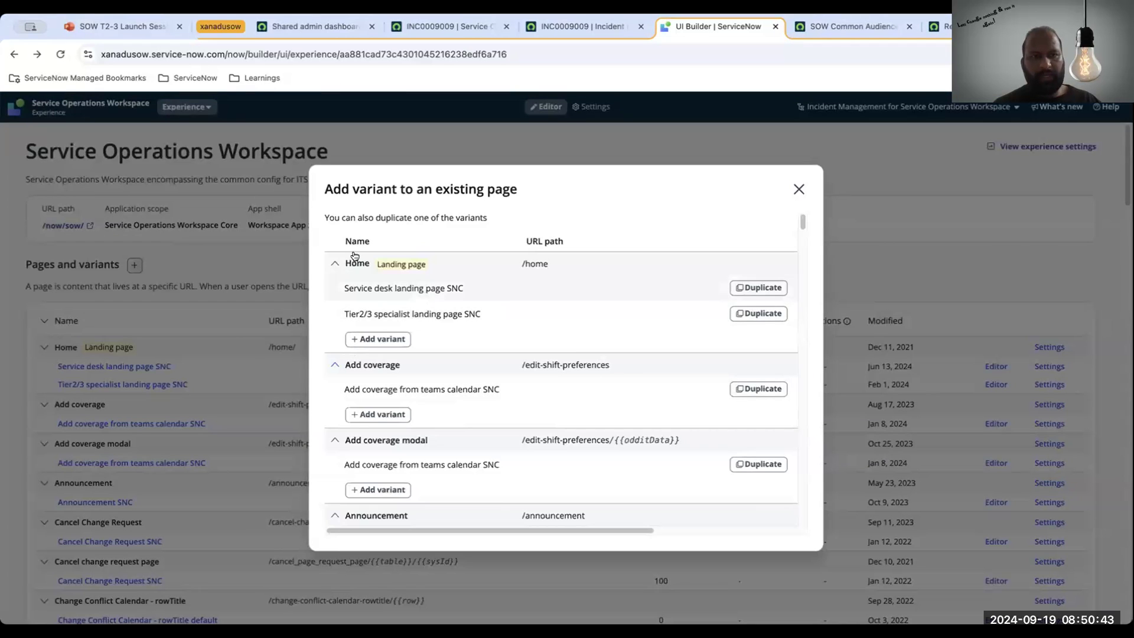
pyautogui.click(366, 342)
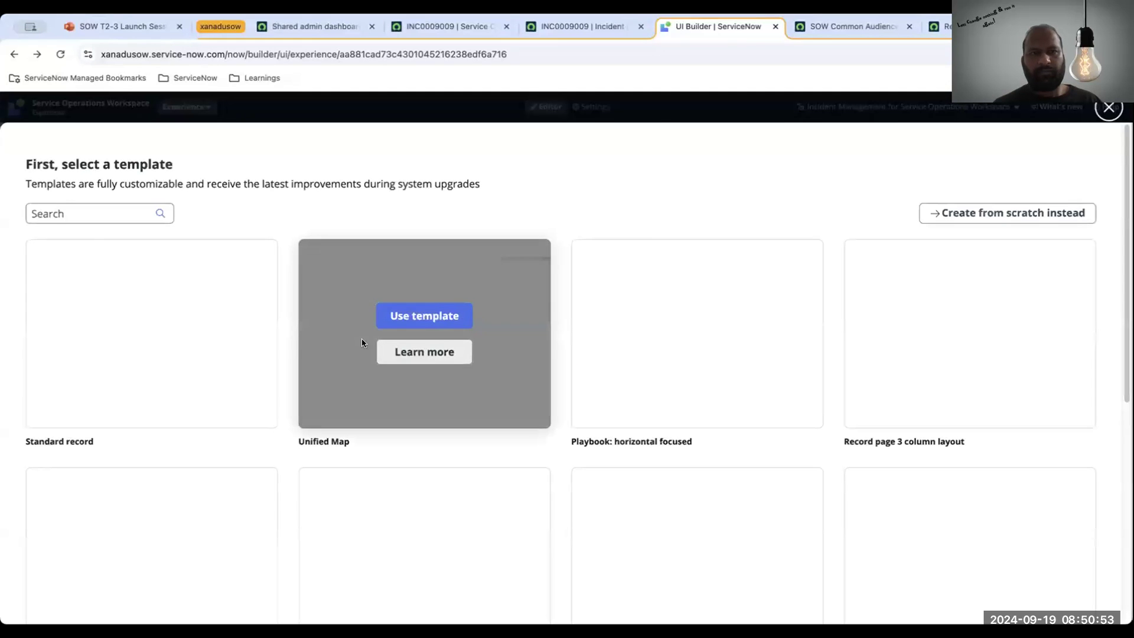
pyautogui.click(65, 207)
pyautogui.write('dashviar')
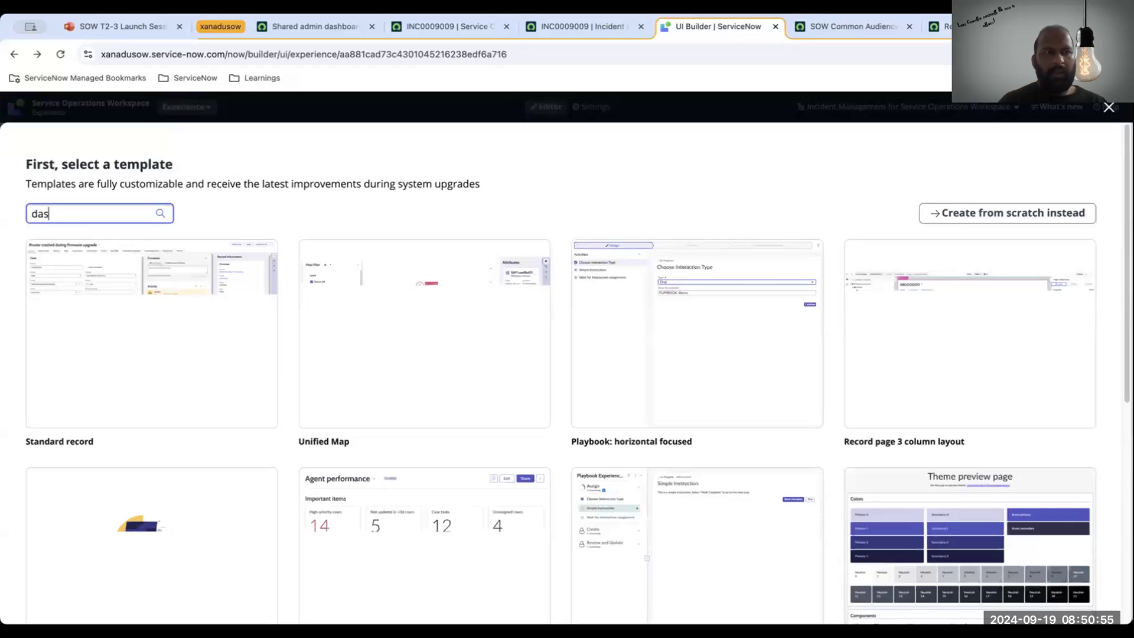
pyautogui.press('BackSpace')
pyautogui.press('BackSpace')
pyautogui.press('BackSpace')
pyautogui.press('BackSpace')
pyautogui.press('BackSpace')
pyautogui.press('BackSpace')
pyautogui.press('BackSpace')
pyautogui.press('BackSpace')
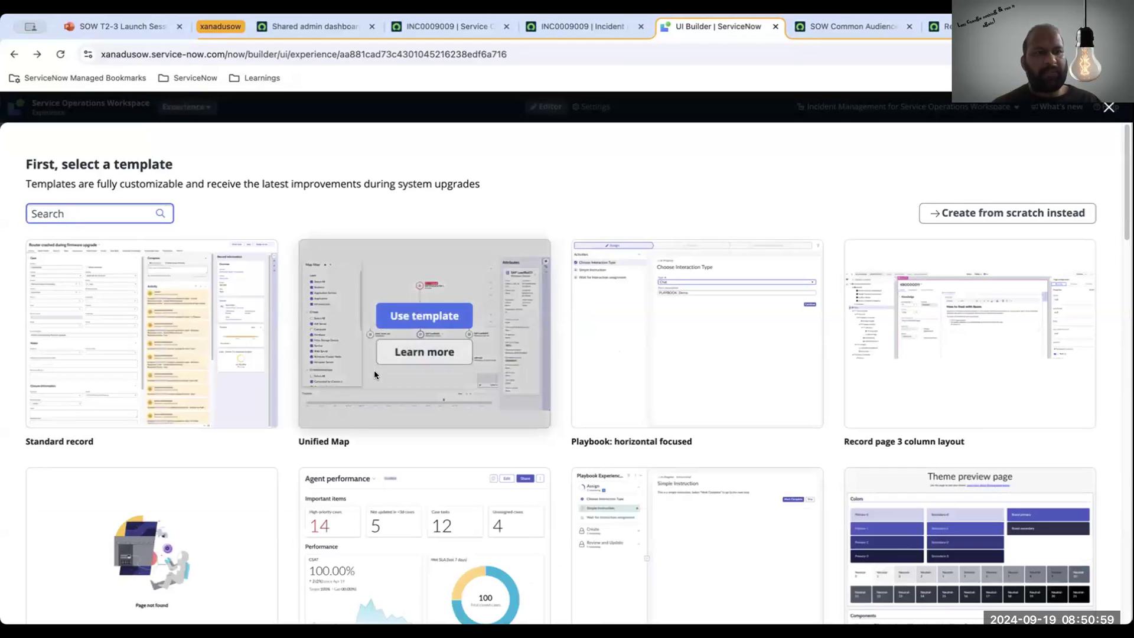
# Browse the template gallery and use the Dashboards template for the new Home page variant.
pyautogui.scroll(-1, 374, 372)
pyautogui.scroll(-1, 374, 373)
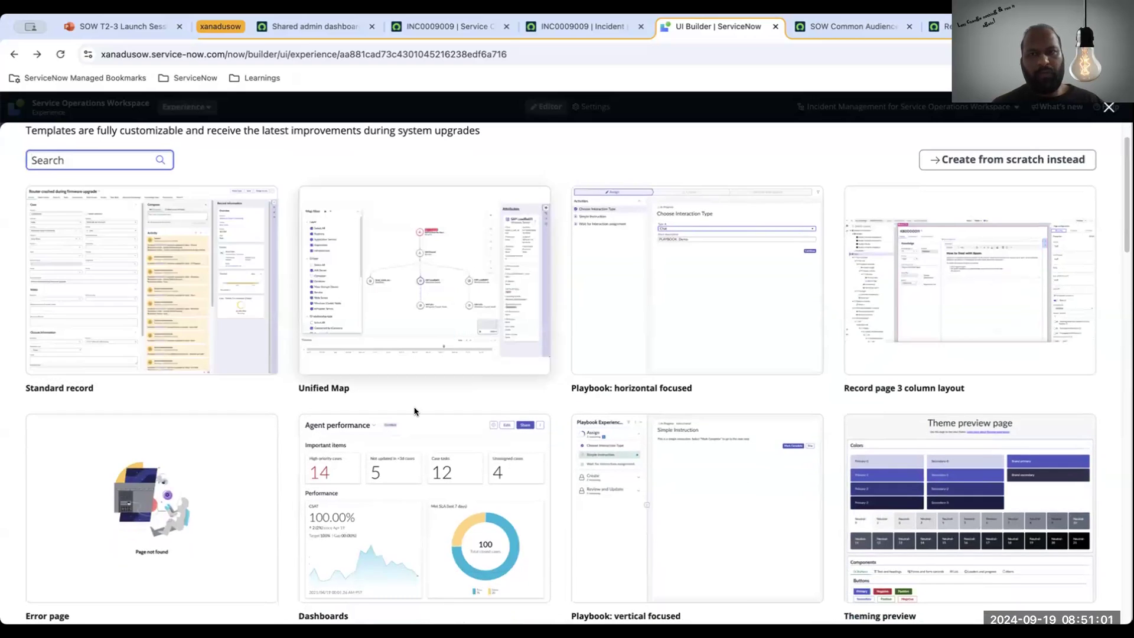
pyautogui.scroll(-1, 416, 410)
pyautogui.scroll(-3, 414, 412)
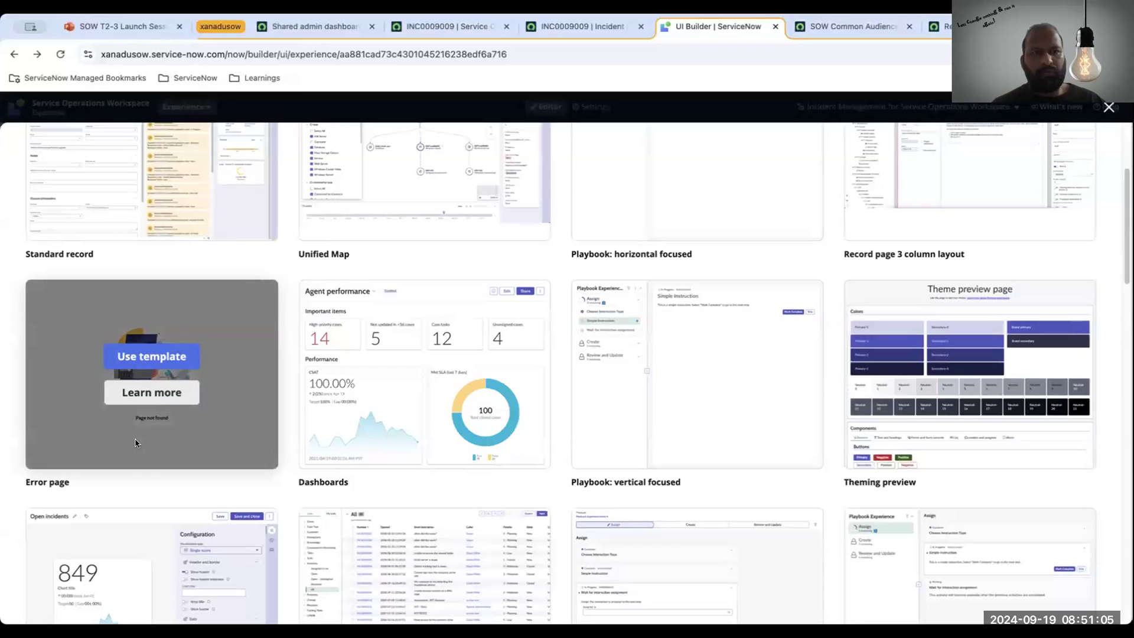
pyautogui.scroll(-5, 529, 390)
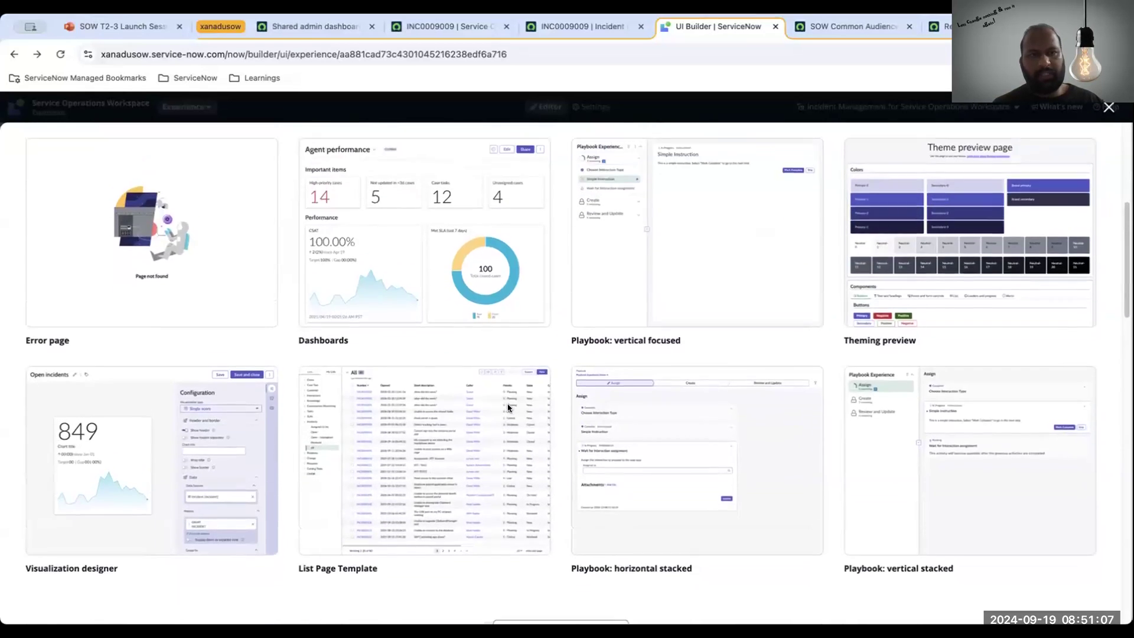
pyautogui.scroll(1, 507, 407)
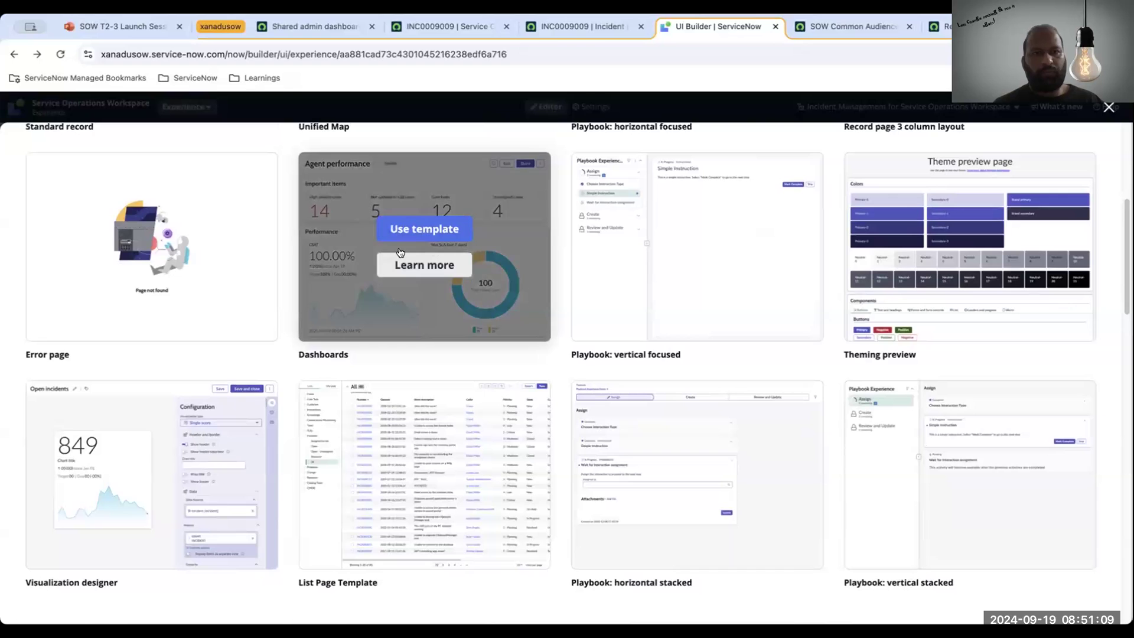
pyautogui.click(408, 230)
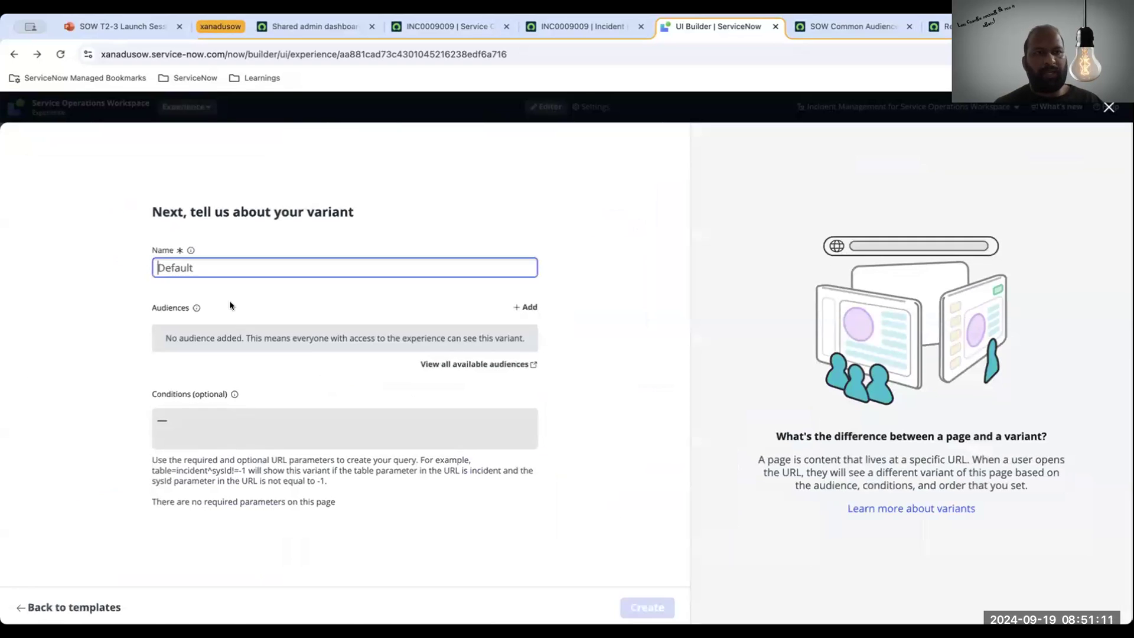
# Name the variant "My Demo Dashboard" and create it without adding an audience or conditions.
pyautogui.write('My')
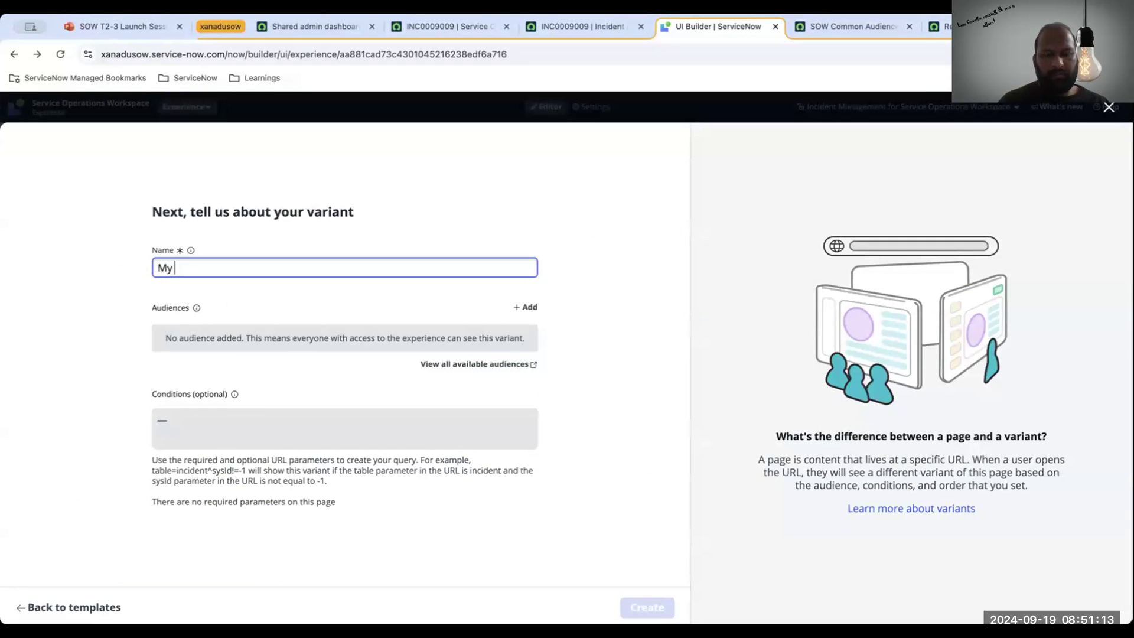
pyautogui.write(' Demo Dashboard')
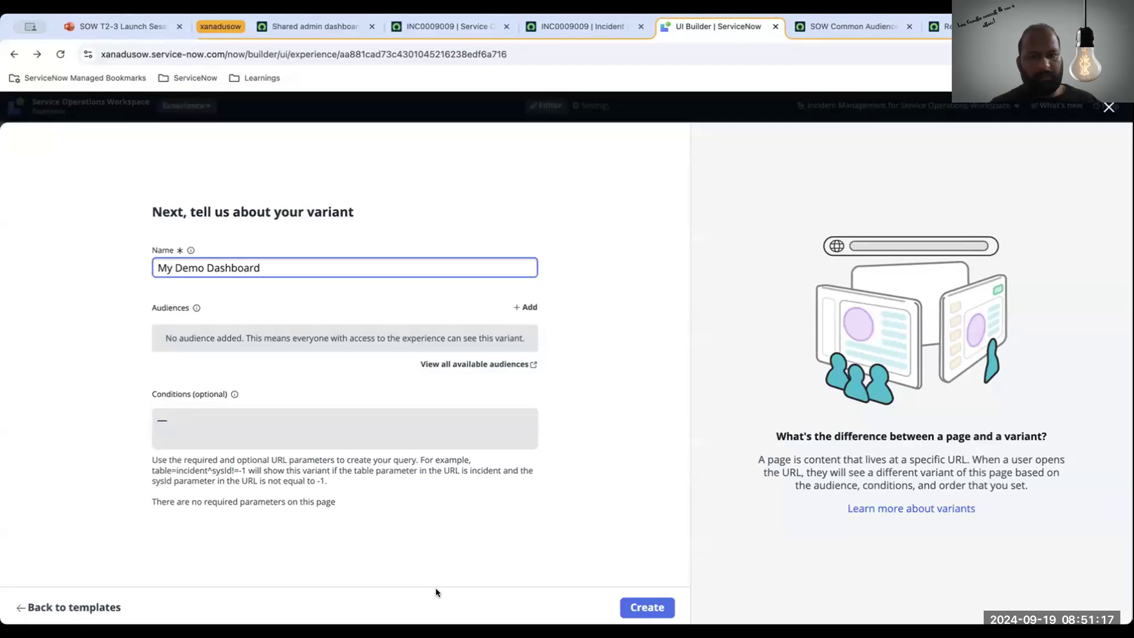
pyautogui.click(645, 615)
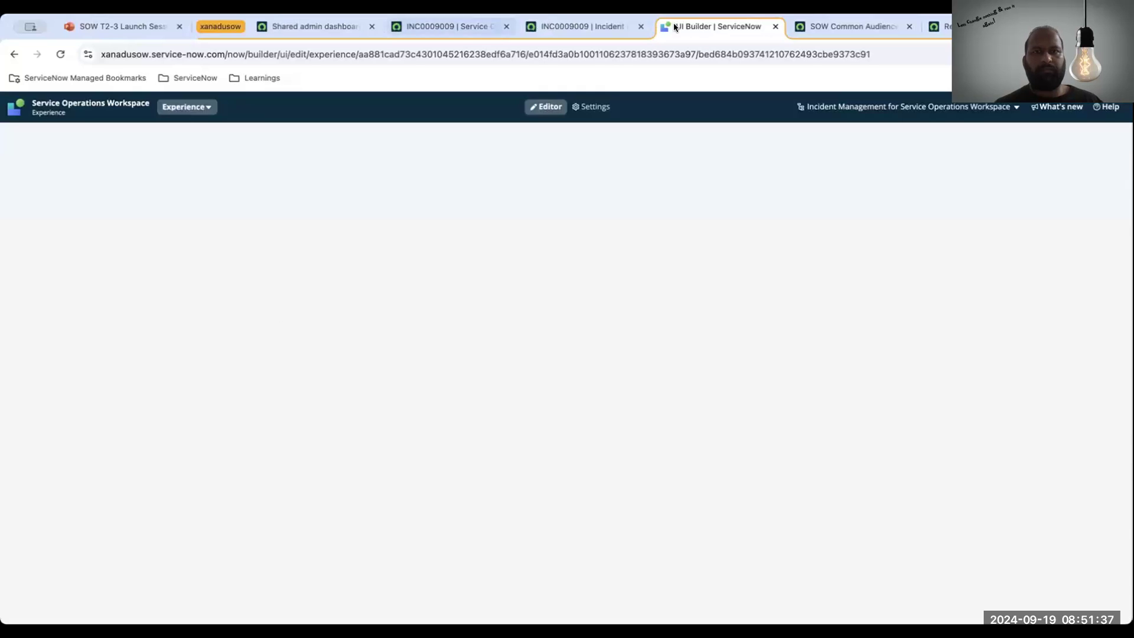
# Leave the new variant's editor and return to the Service Operations Workspace pages and variants overview.
pyautogui.click(548, 25)
pyautogui.hotkey('ctrl', 'Tab')
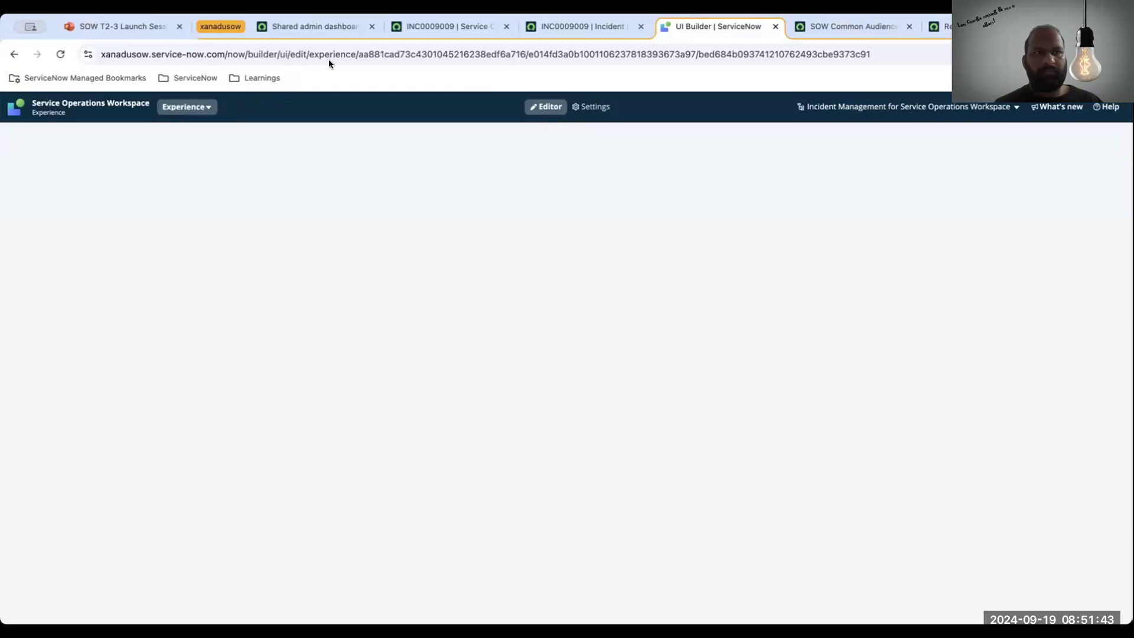
pyautogui.click(66, 106)
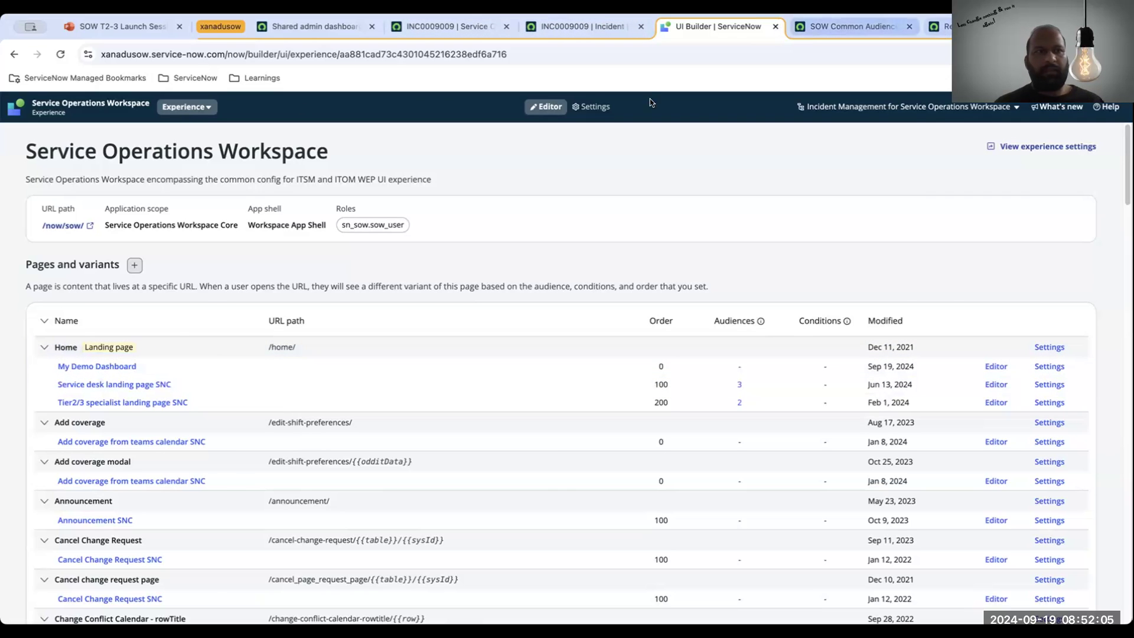
# Switch to the workspace, reload its Home page, and check which dashboards the dashboard picker offers.
pyautogui.click(937, 26)
pyautogui.click(582, 26)
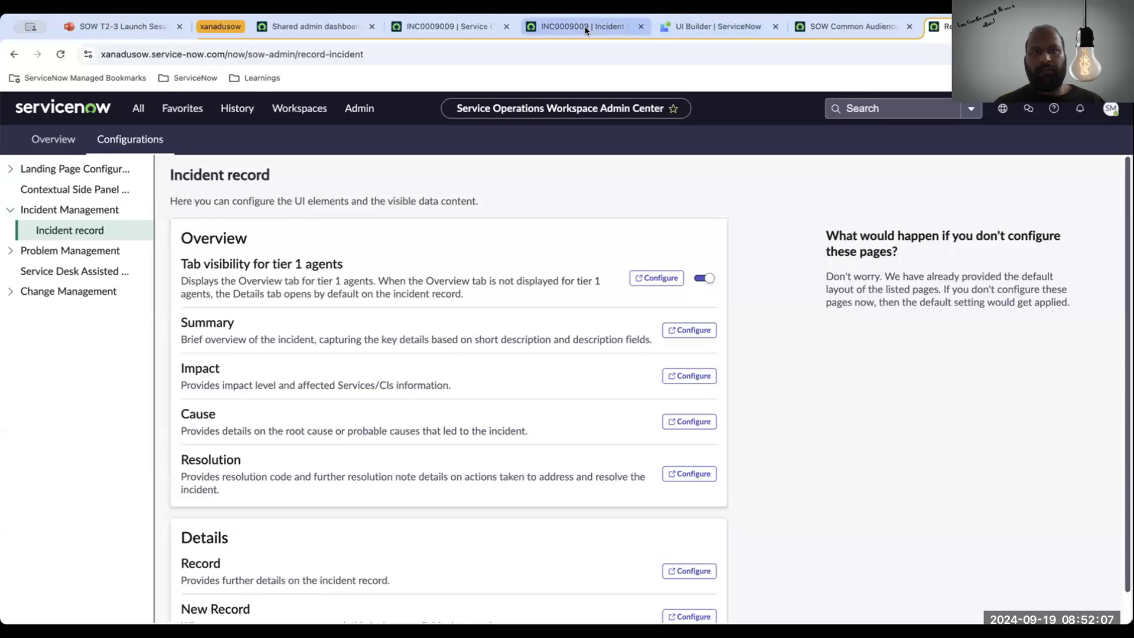
pyautogui.click(434, 26)
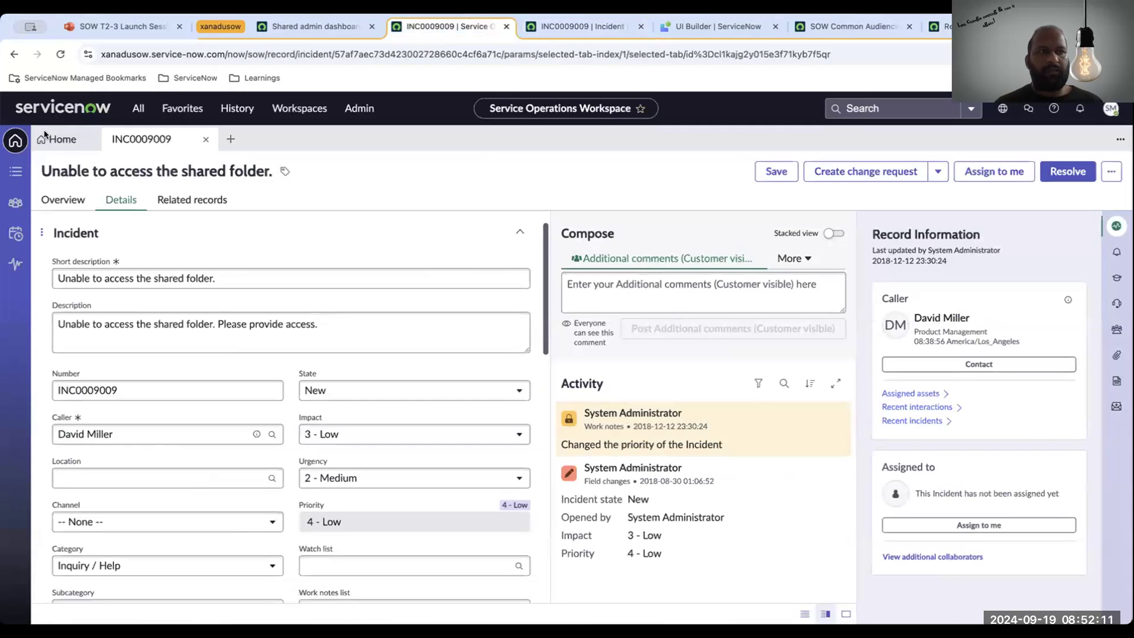
pyautogui.click(75, 139)
pyautogui.click(61, 54)
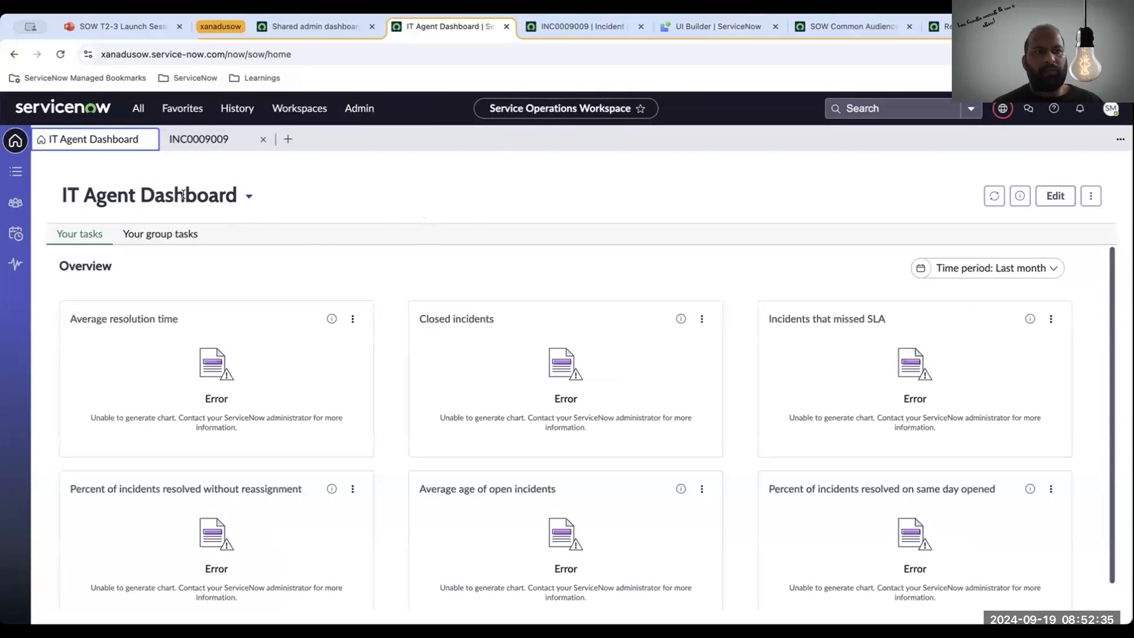
pyautogui.click(248, 193)
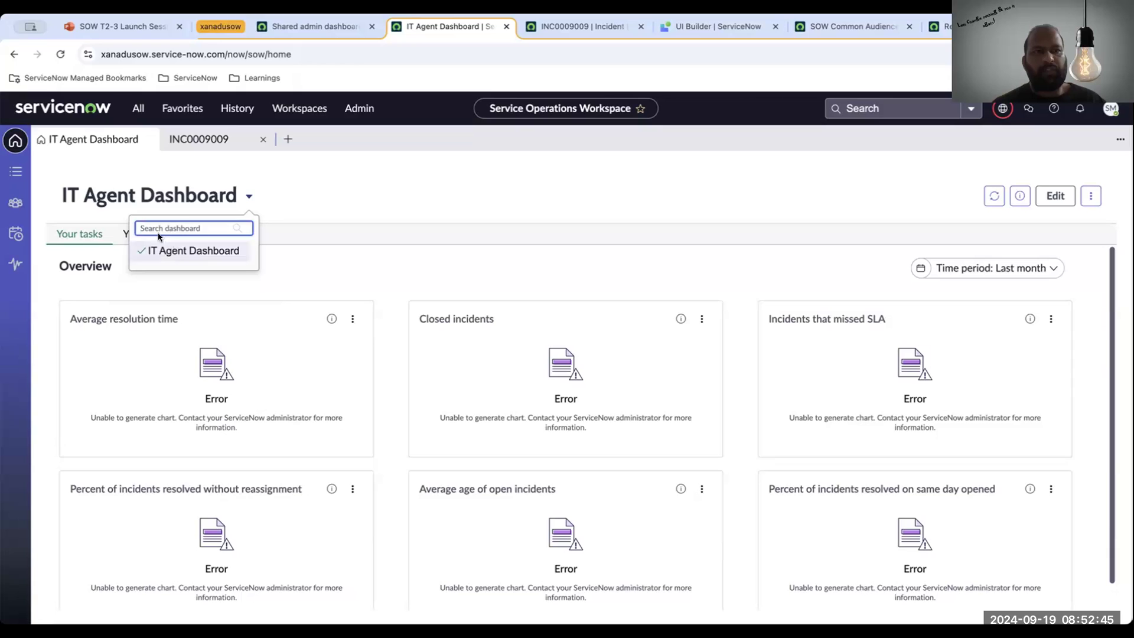
pyautogui.click(376, 197)
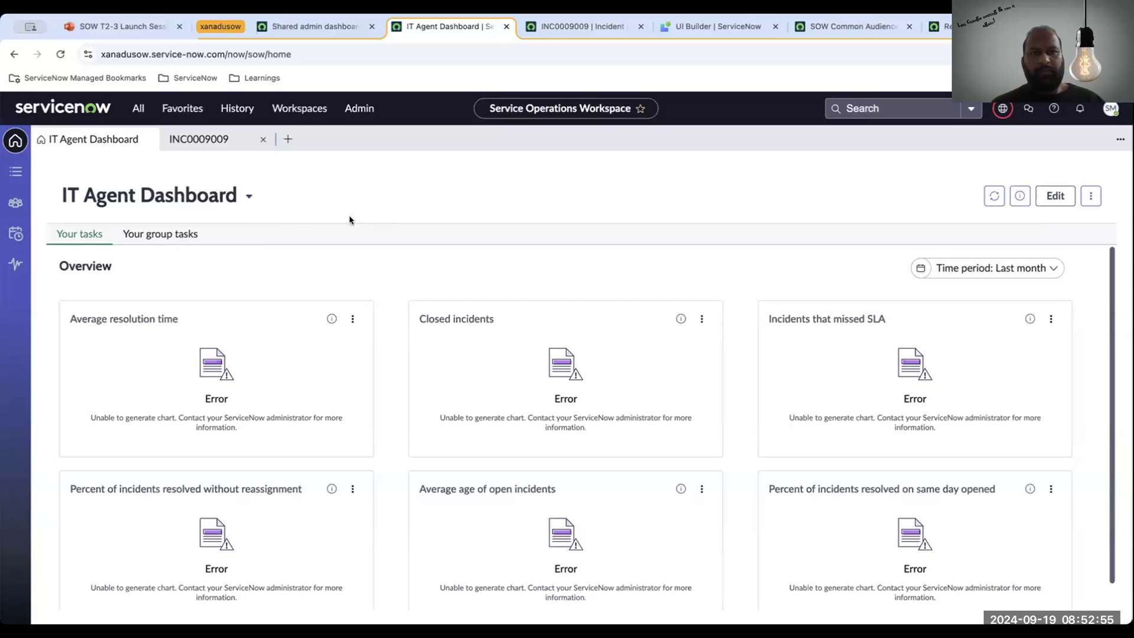
# Return to UI Builder and review the experience's list of pages and variants.
pyautogui.click(570, 24)
pyautogui.click(703, 28)
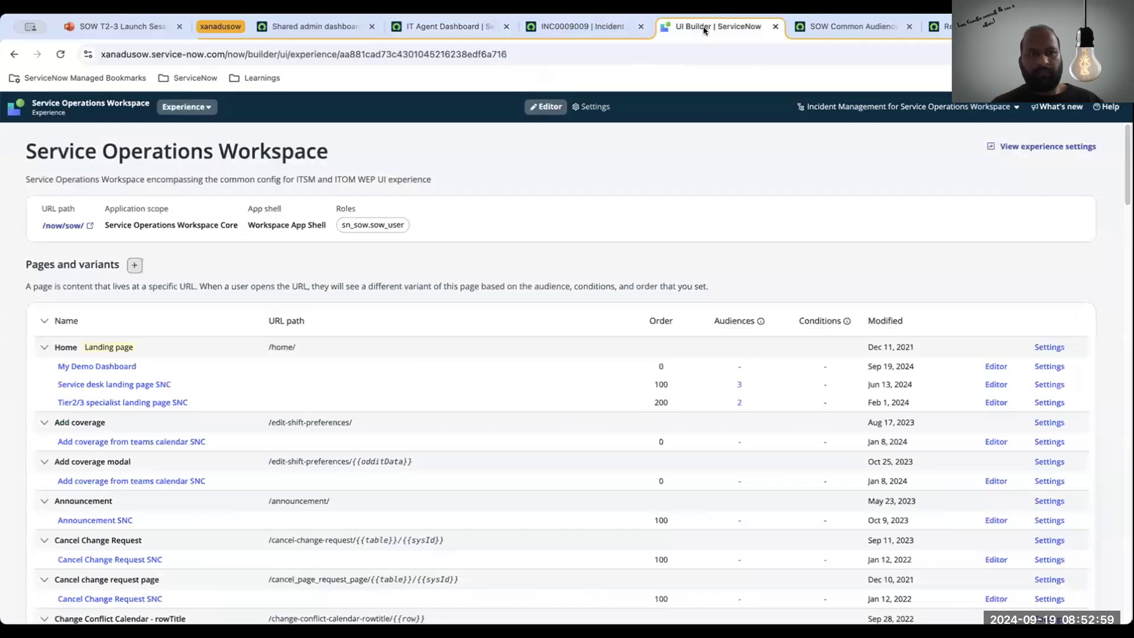
pyautogui.scroll(-12, 362, 439)
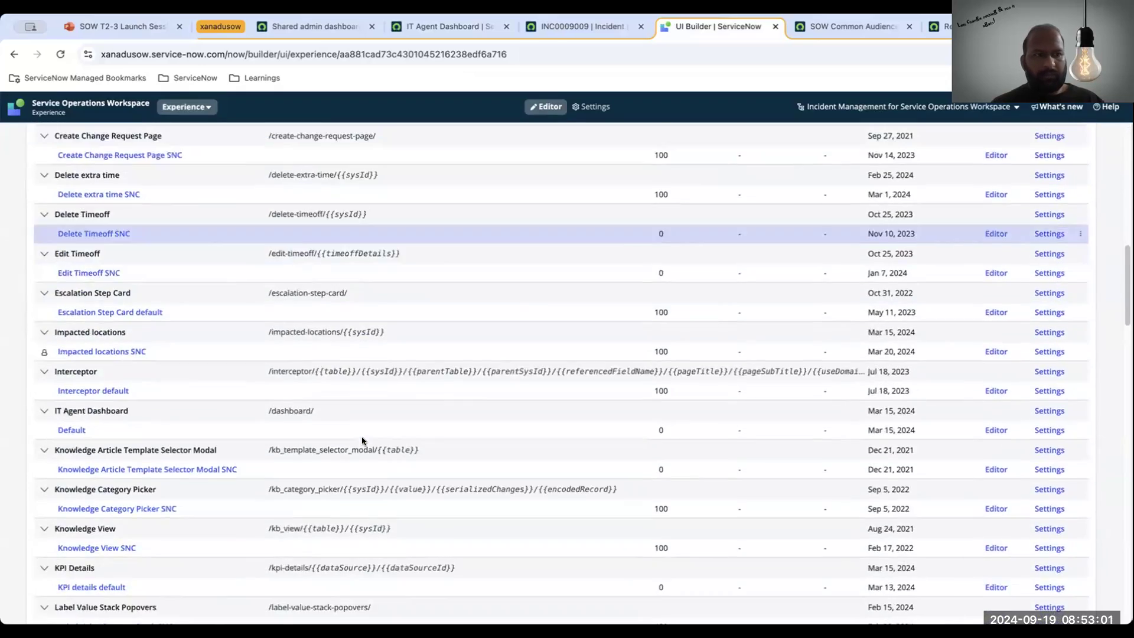
pyautogui.scroll(15, 362, 438)
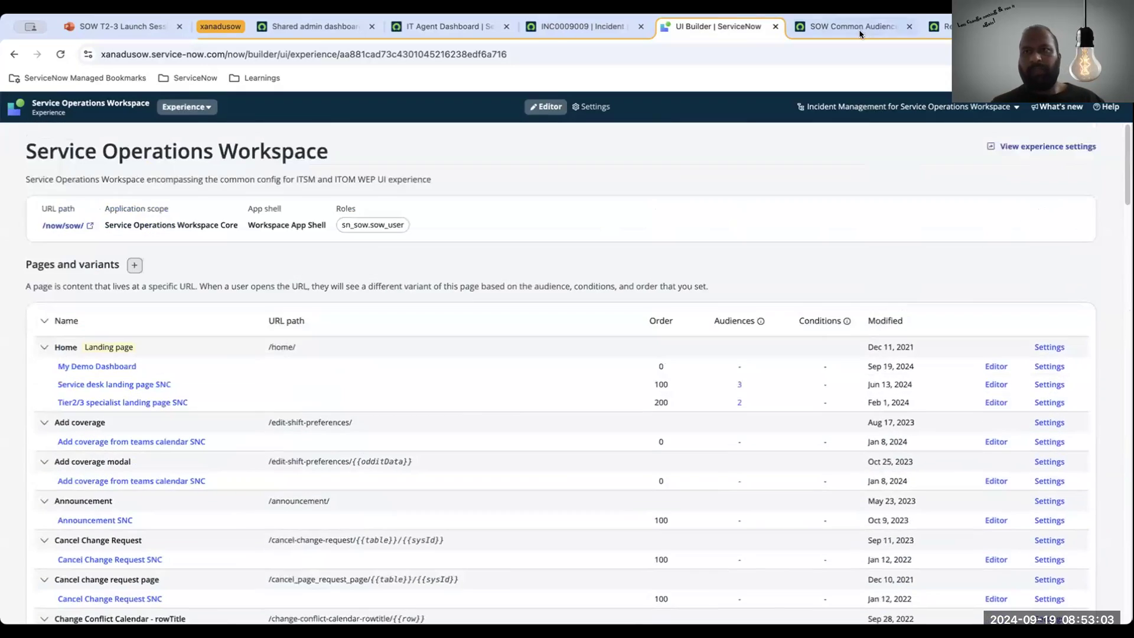
# Check the SOW Common Audience record and return to the IT Agent Dashboard in the workspace.
pyautogui.click(859, 29)
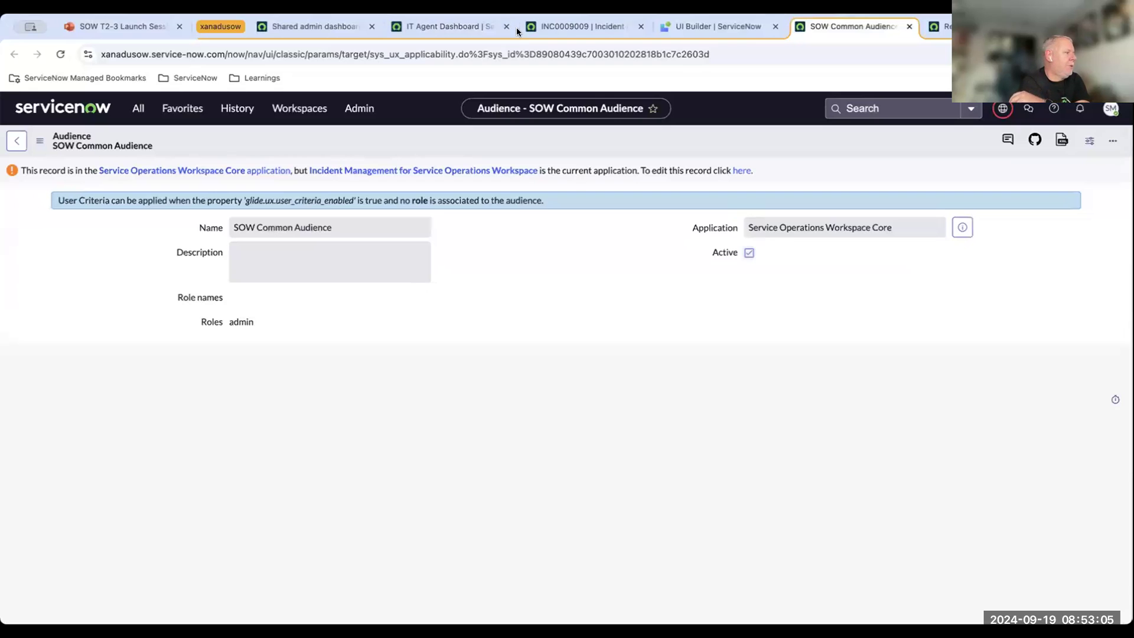
pyautogui.hotkey('ctrl', 'shift', 'Tab')
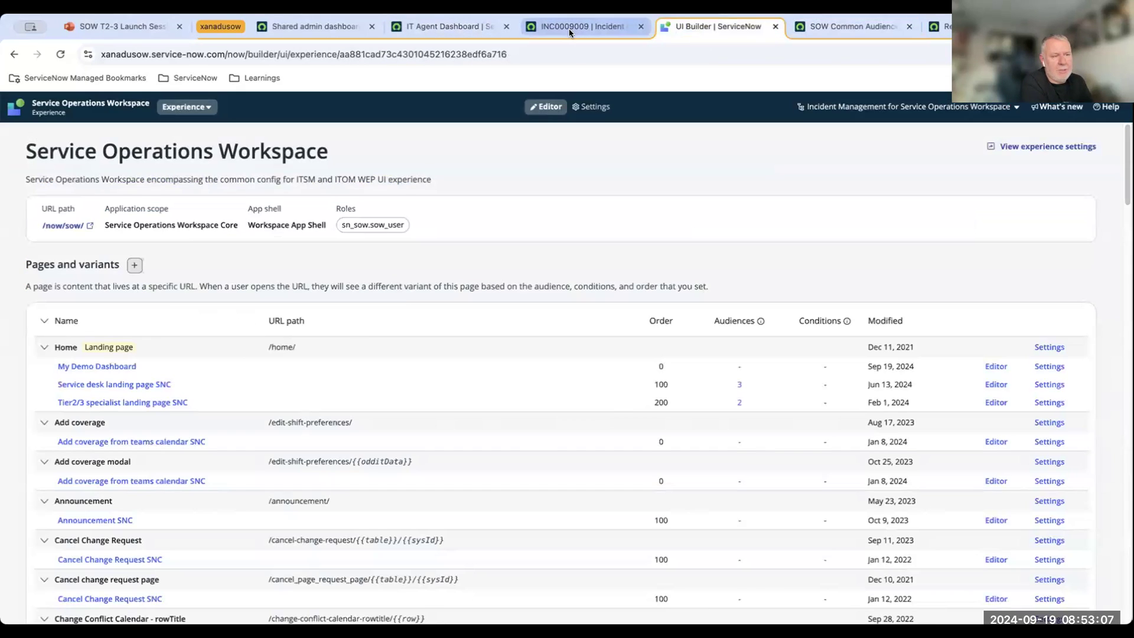
pyautogui.click(569, 29)
pyautogui.click(428, 32)
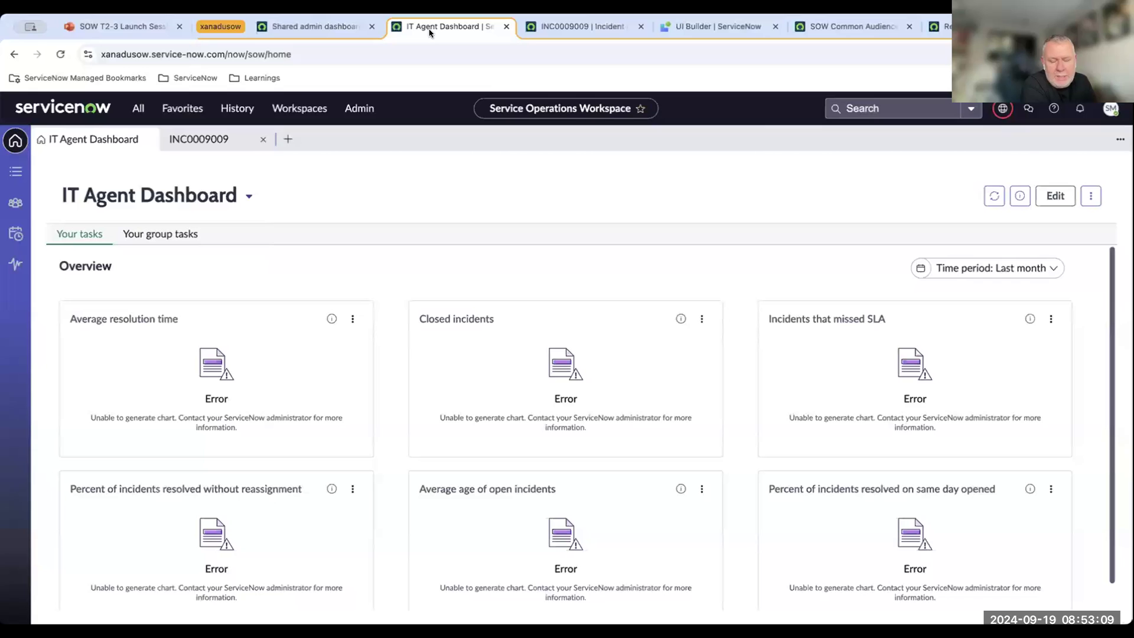